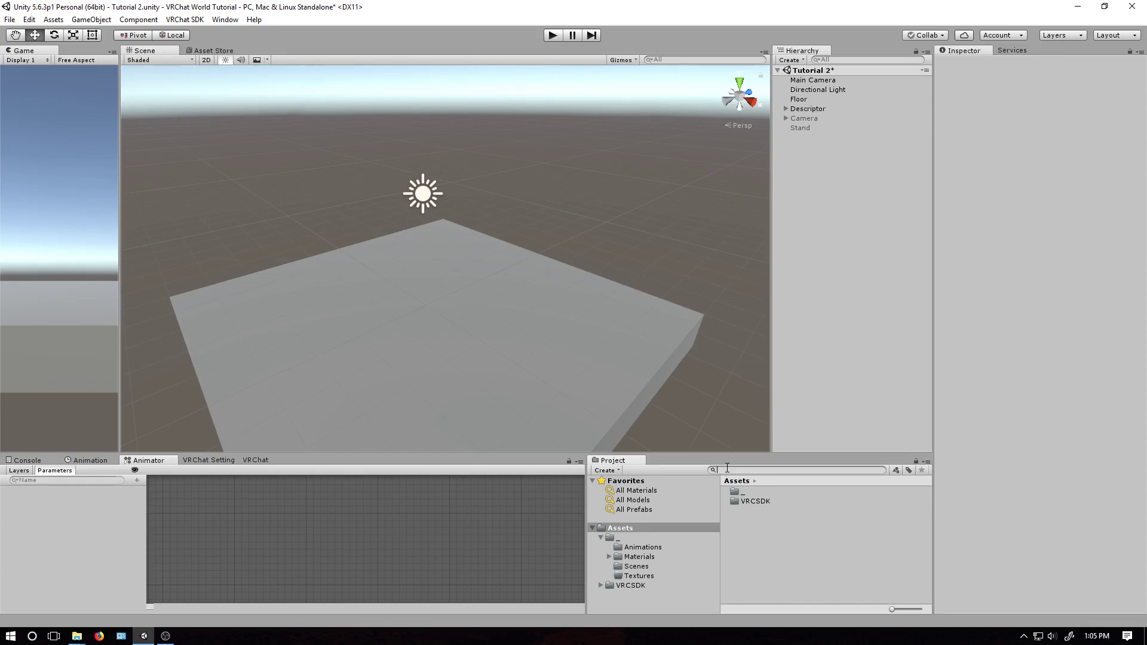
Place the VRCMirror prefab in the scene at 0, 2, 5, scaled 10 wide by 4 tall
text(Mirror)
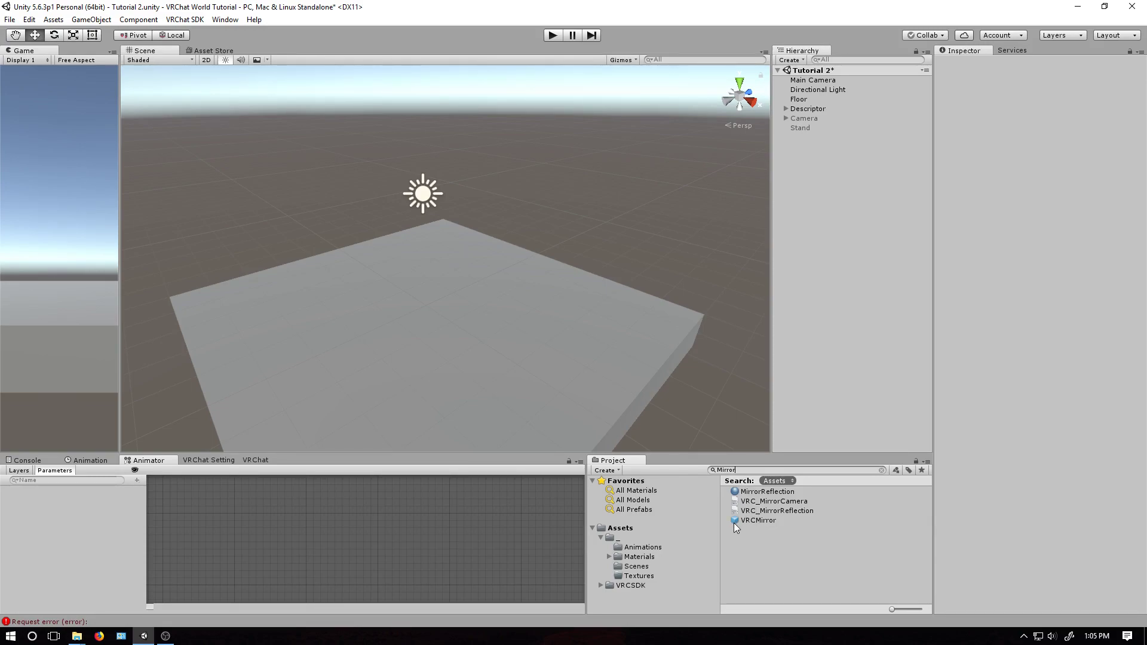
drag(747, 521, 835, 306)
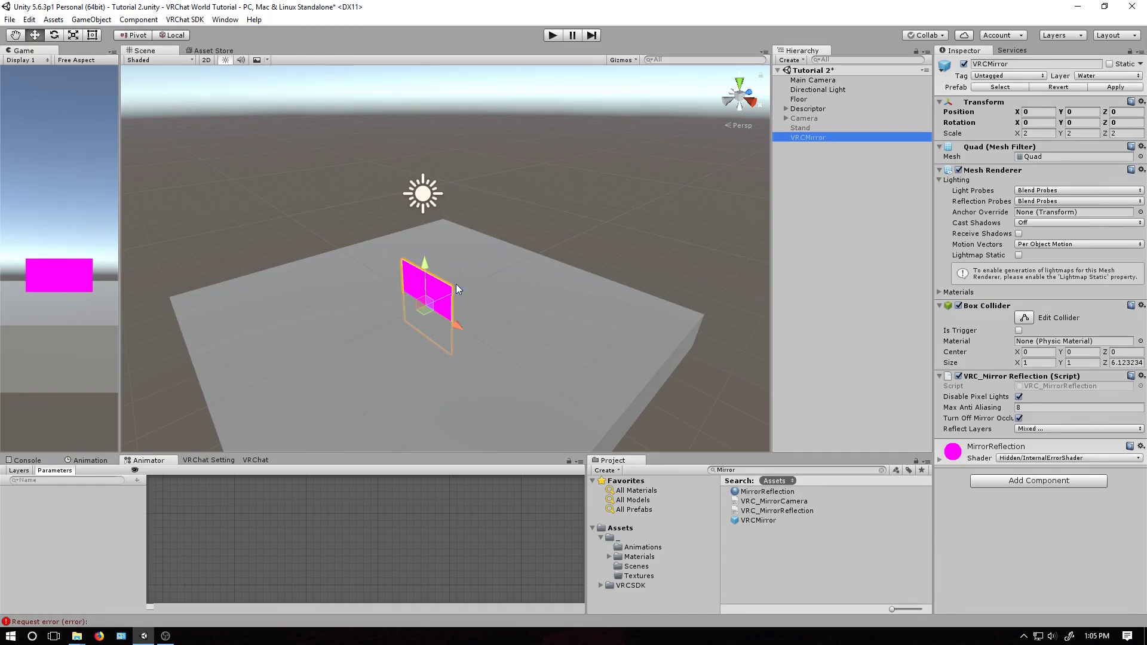
drag(456, 285, 550, 174)
click(1046, 132)
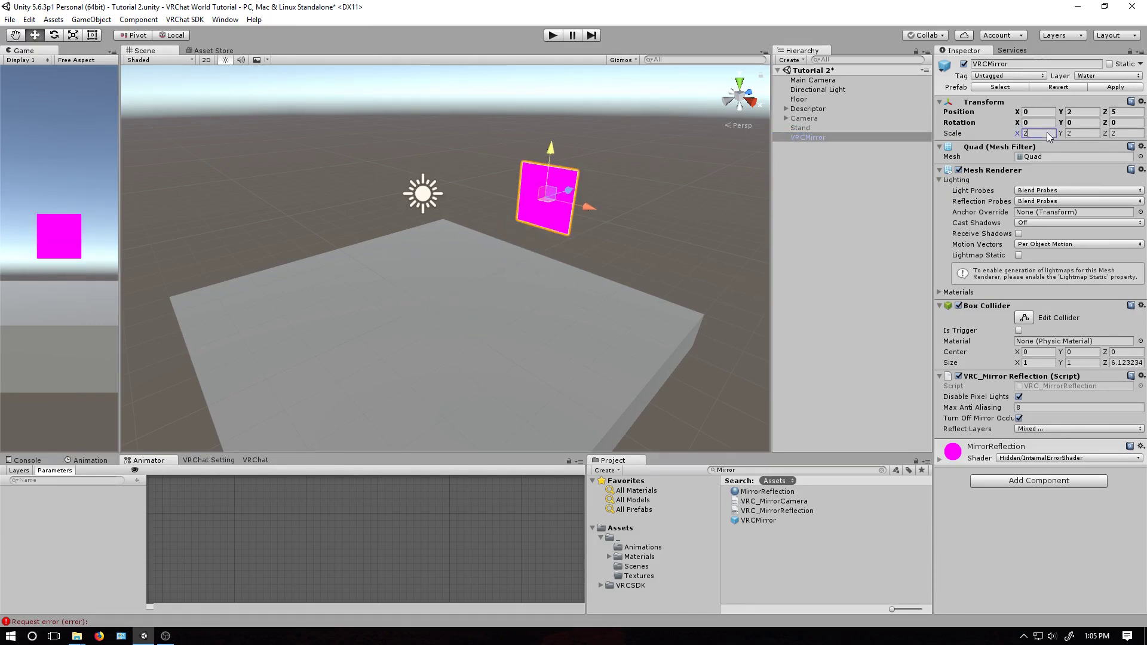
text(10)
key(Tab)
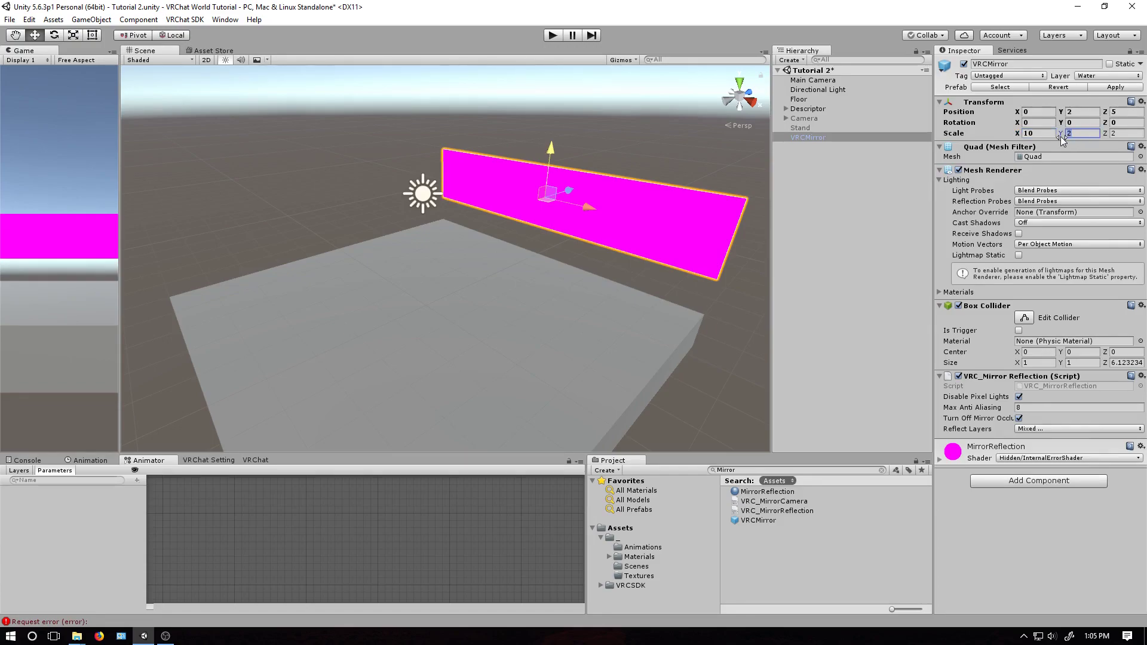
text(4)
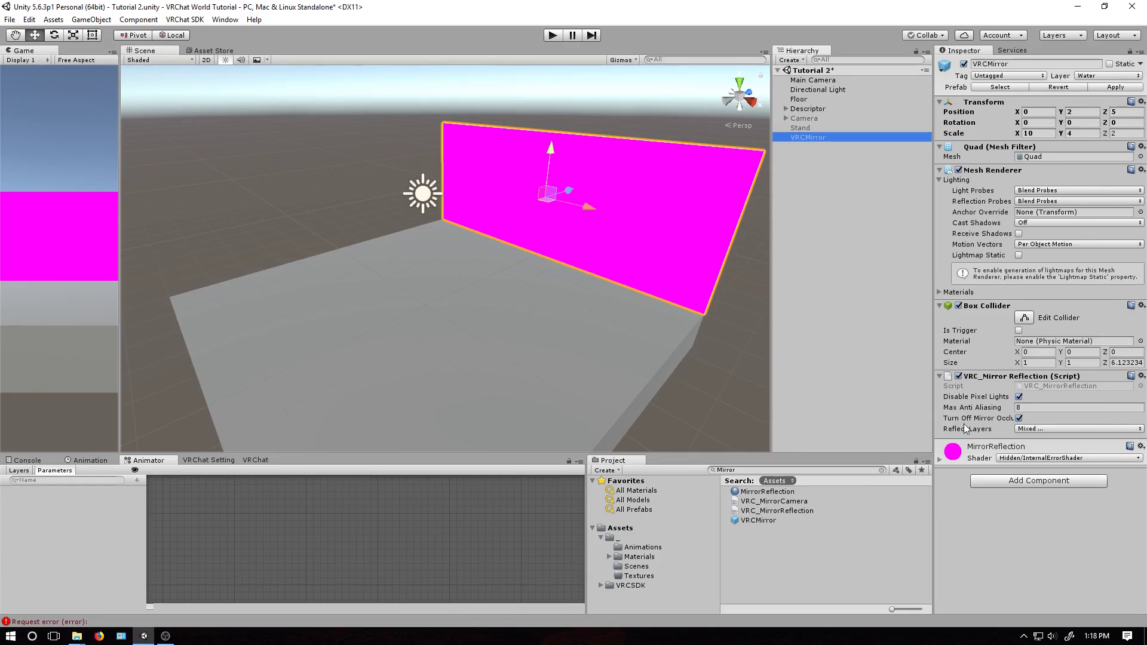
Set the mirror's Reflect Layers to Everything, then uncheck PlayerLocal
click(1030, 429)
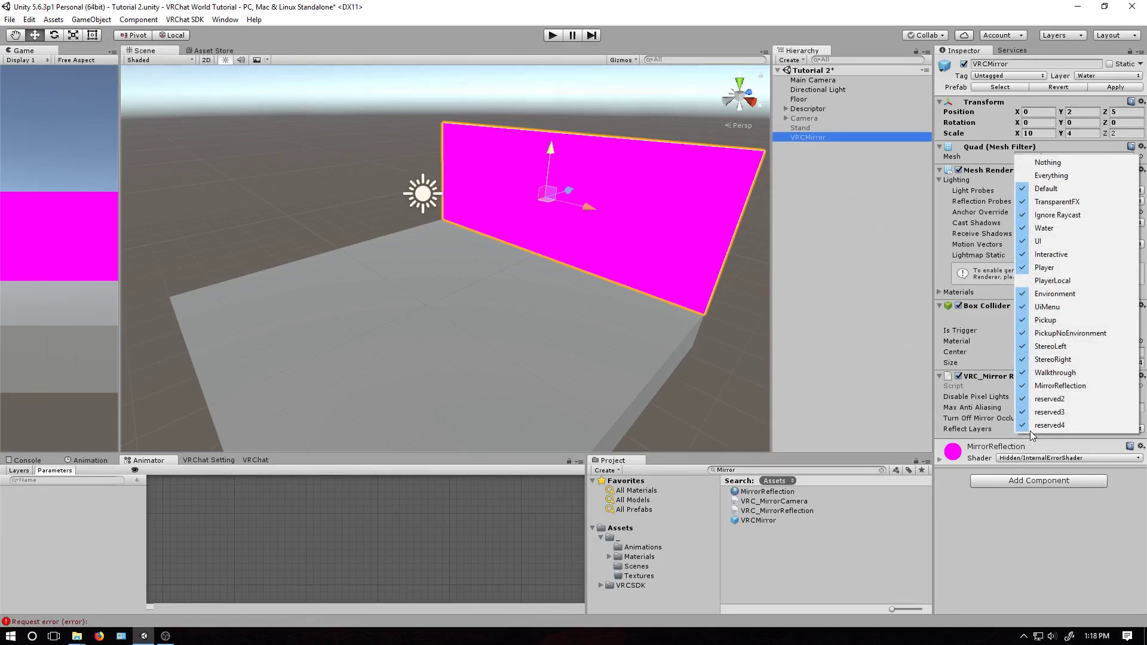
click(1054, 269)
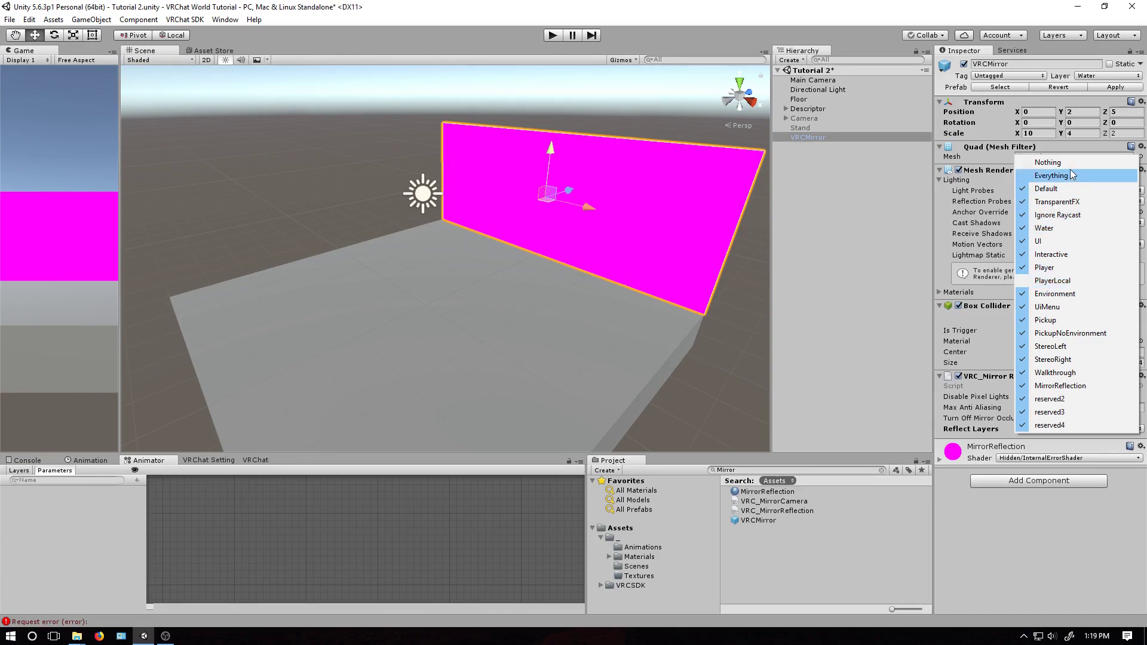
click(1048, 163)
click(1052, 430)
click(1045, 293)
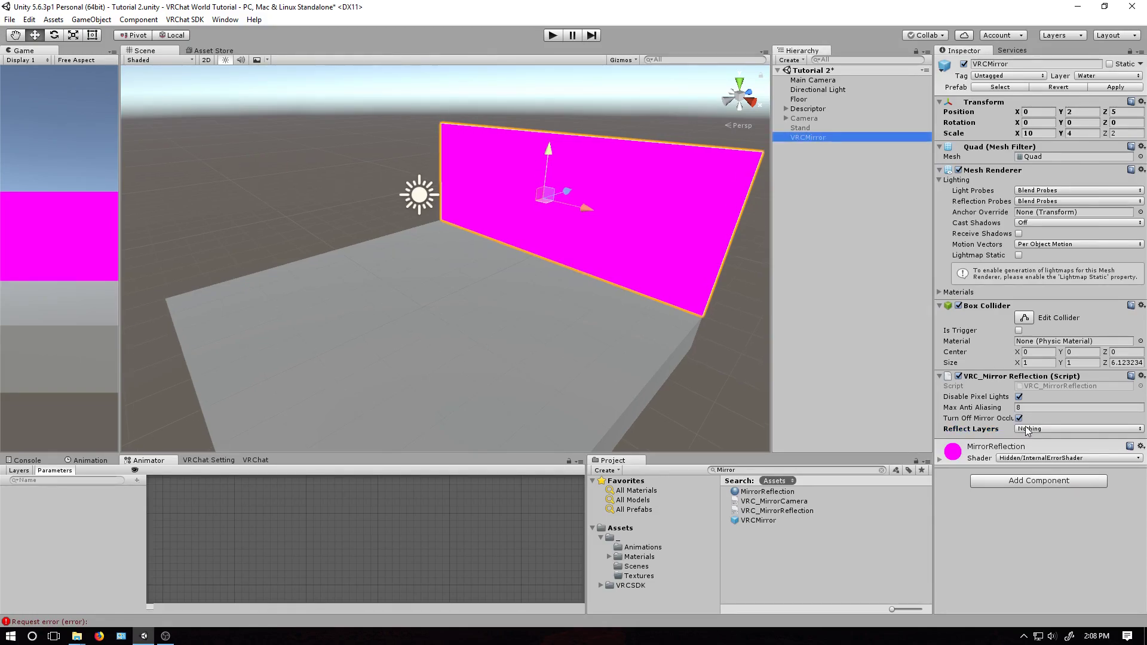
click(1027, 428)
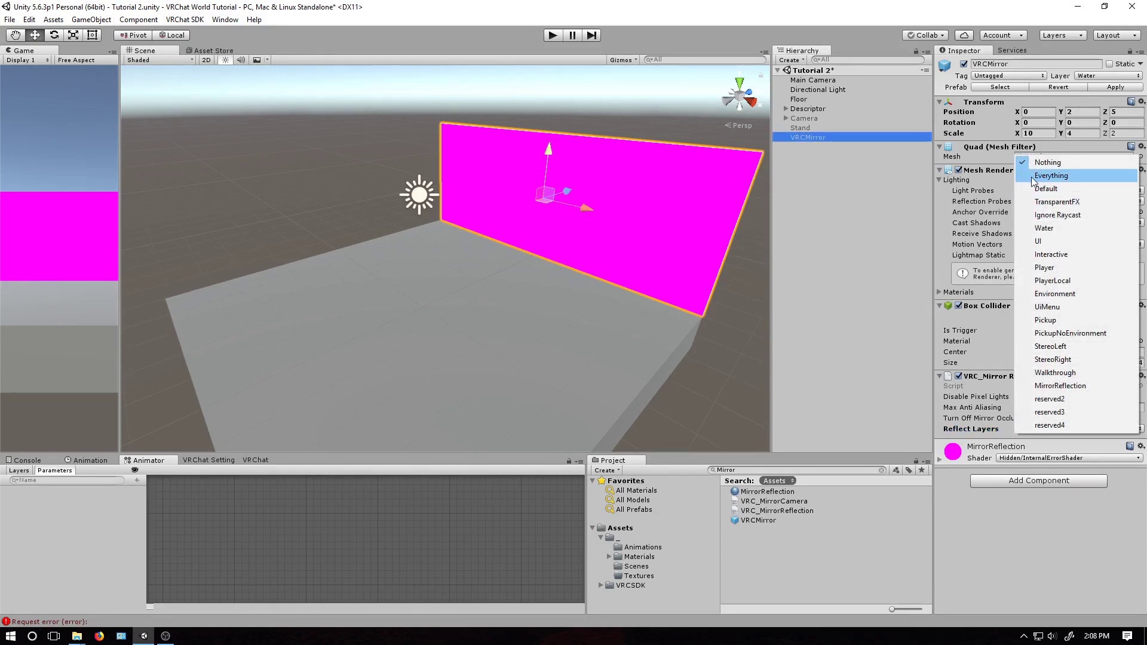
click(1031, 177)
click(1053, 429)
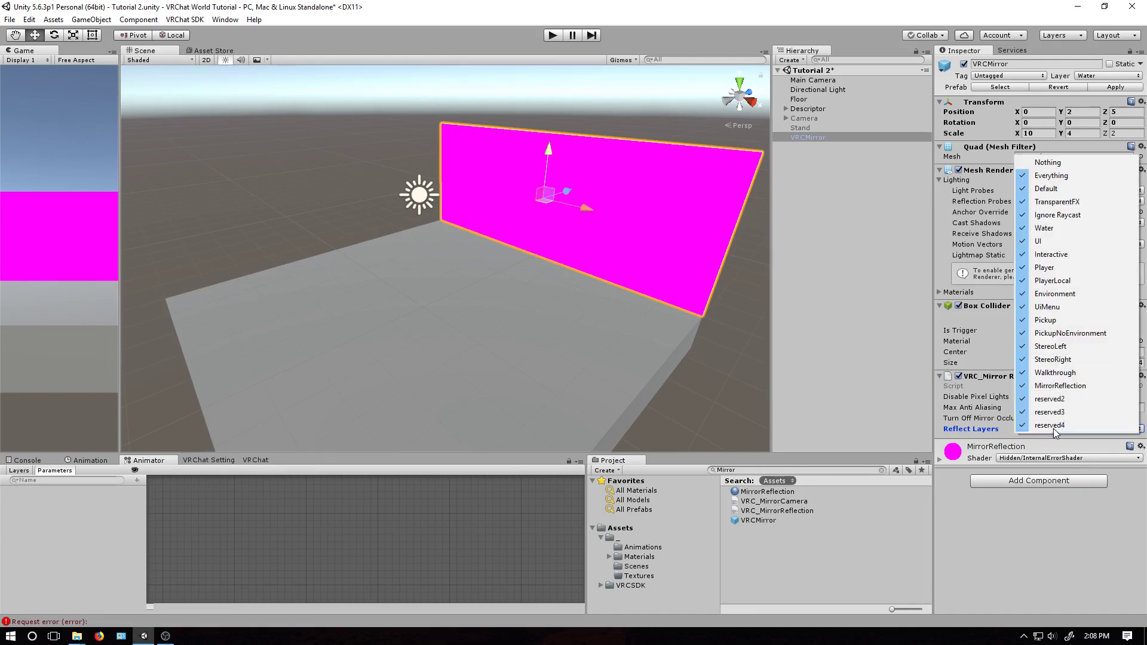
click(1046, 290)
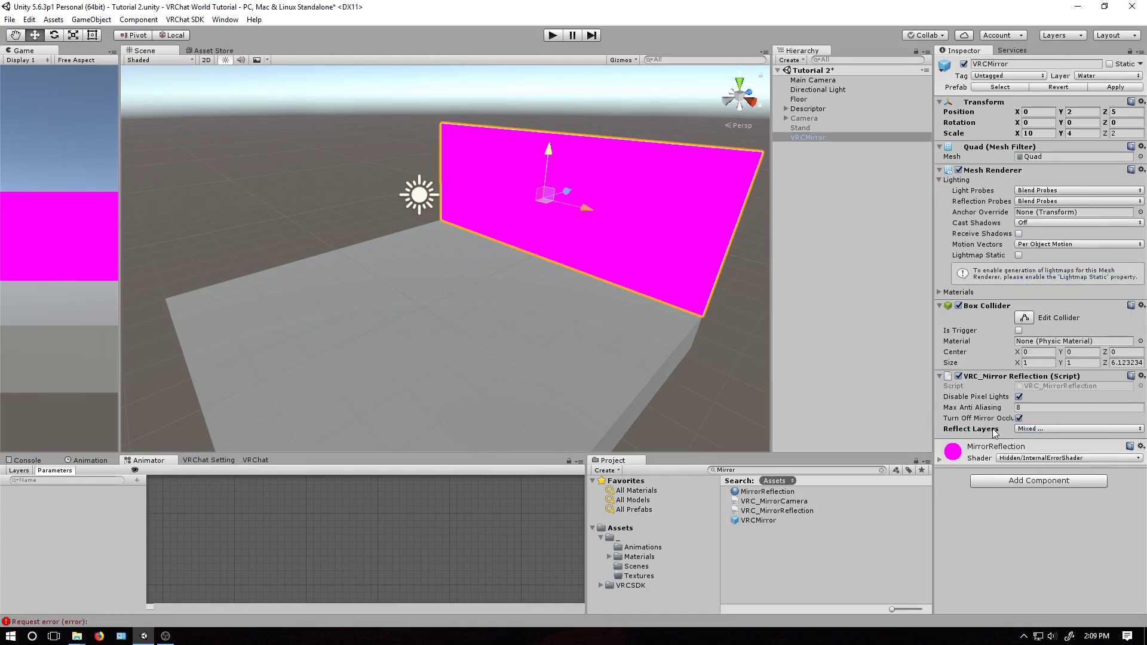
Toggle the Stand and Camera objects off and back on, then frame the Camera prop
click(803, 127)
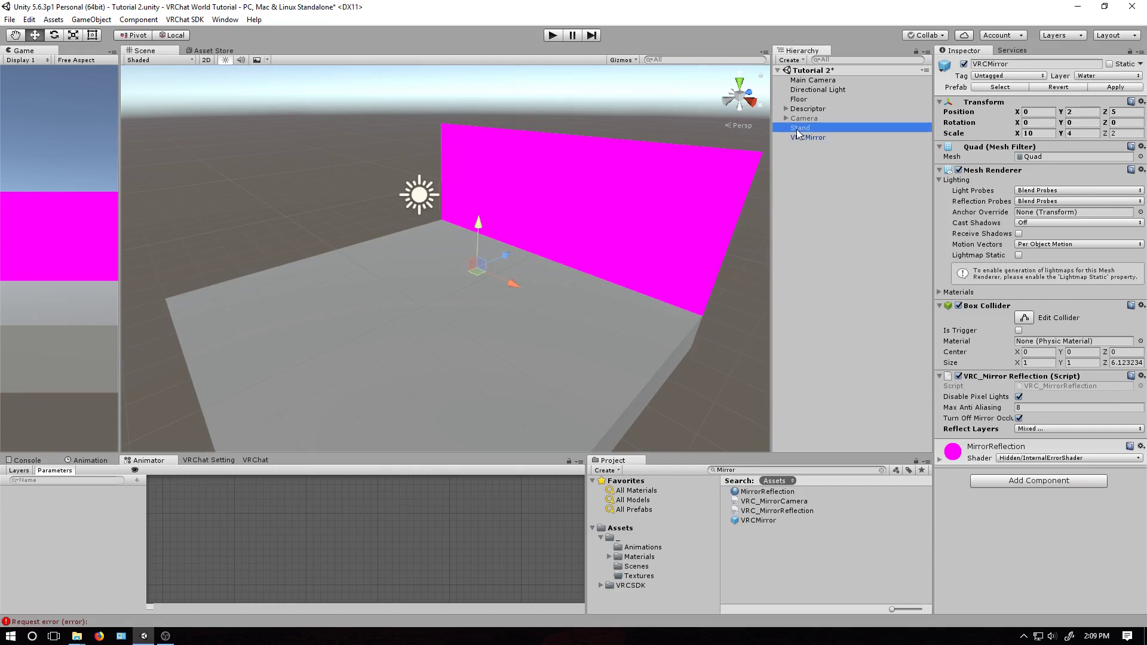
ctrl+click(805, 118)
click(962, 65)
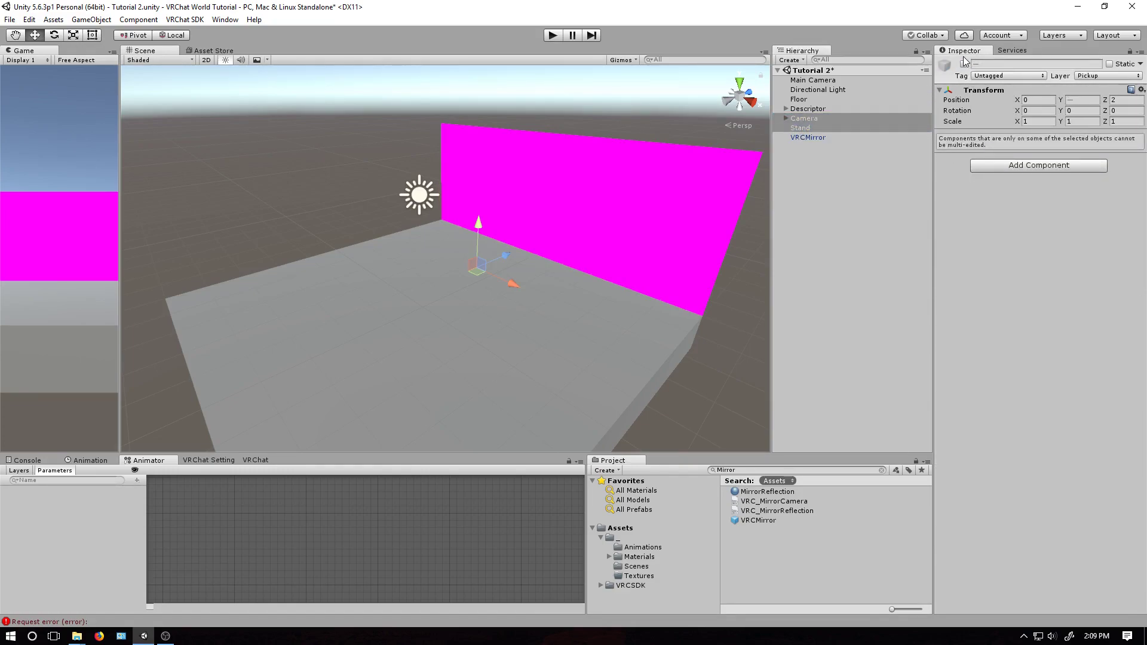
click(962, 64)
double_click(803, 118)
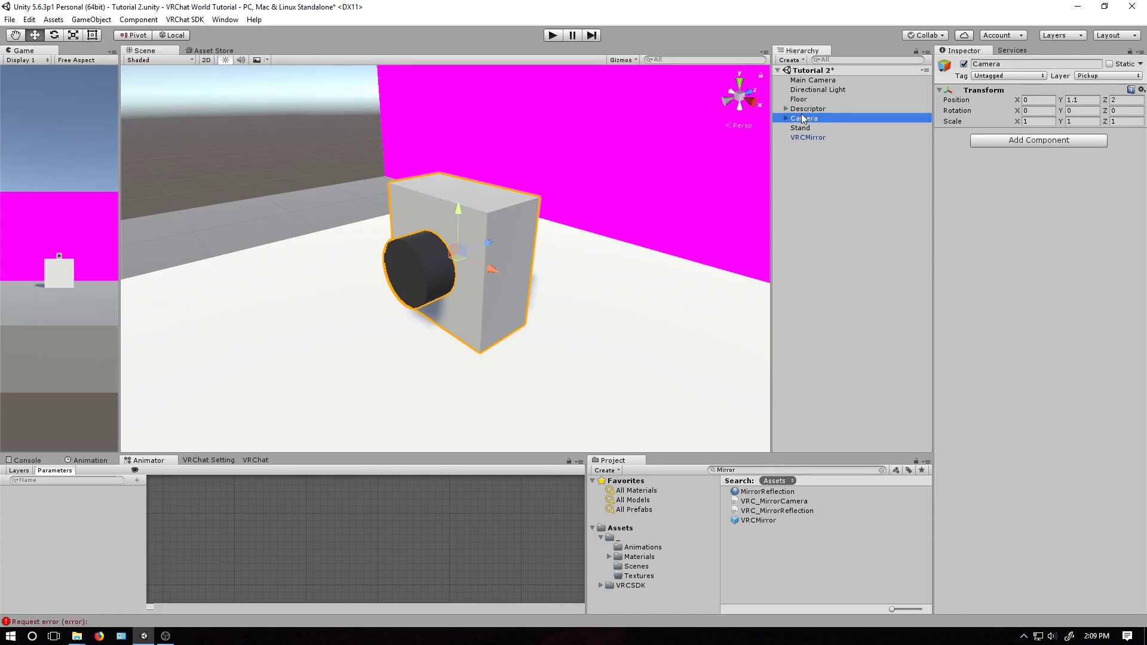
alt+drag(650, 256, 515, 221)
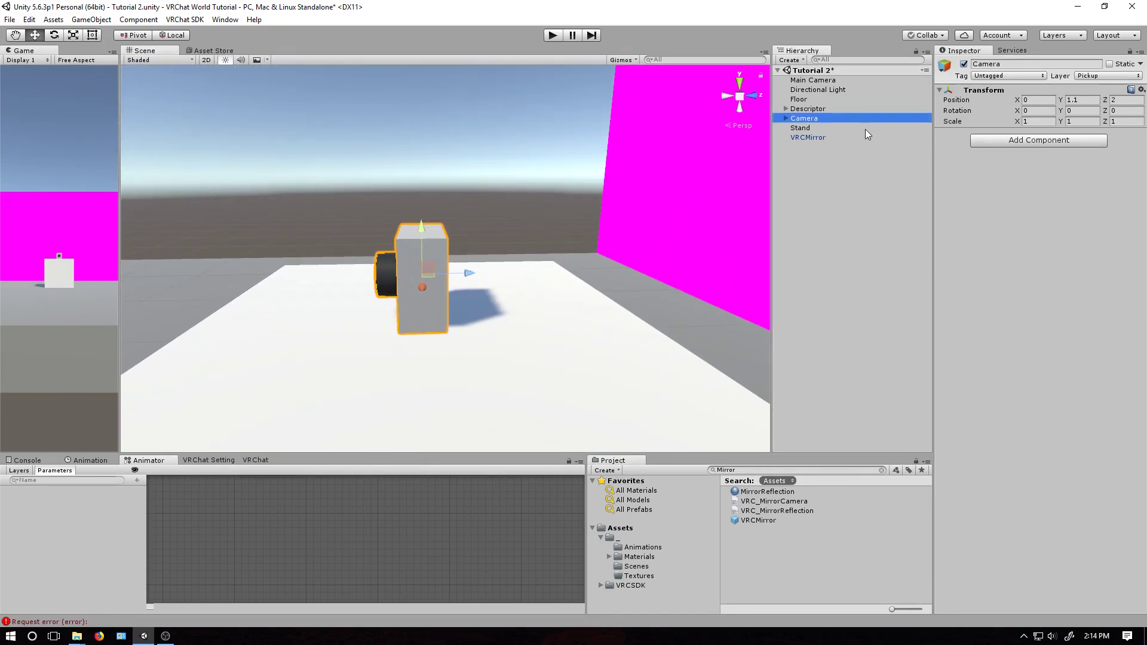
Add a child camera under the Camera object, rotated 180 on Y
right_click(811, 120)
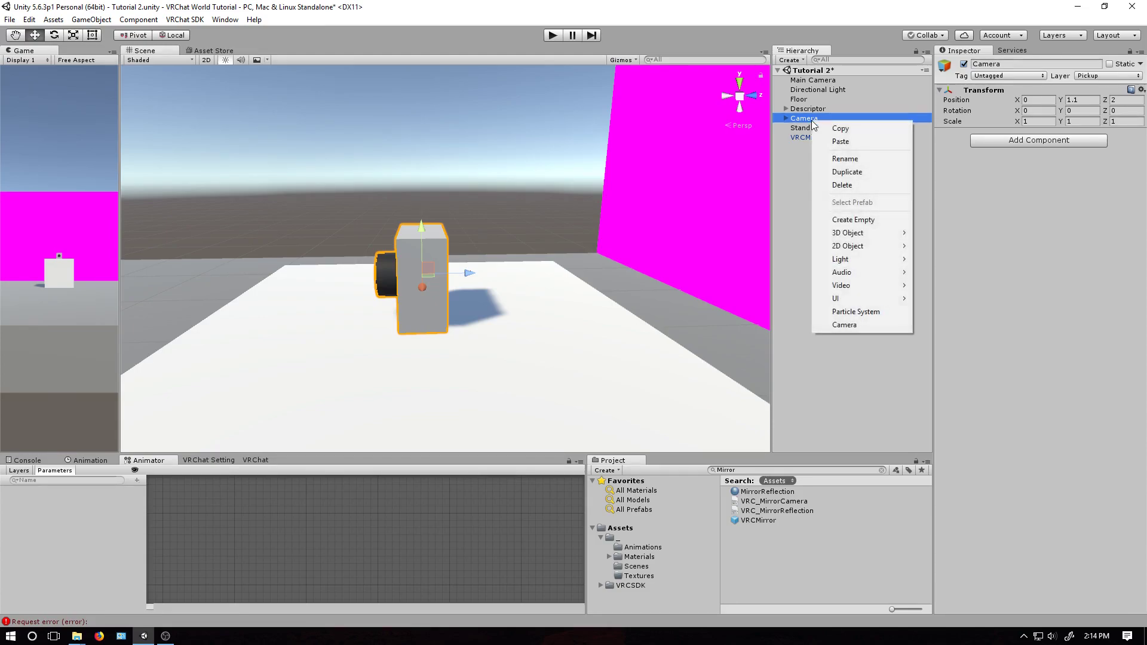
click(856, 329)
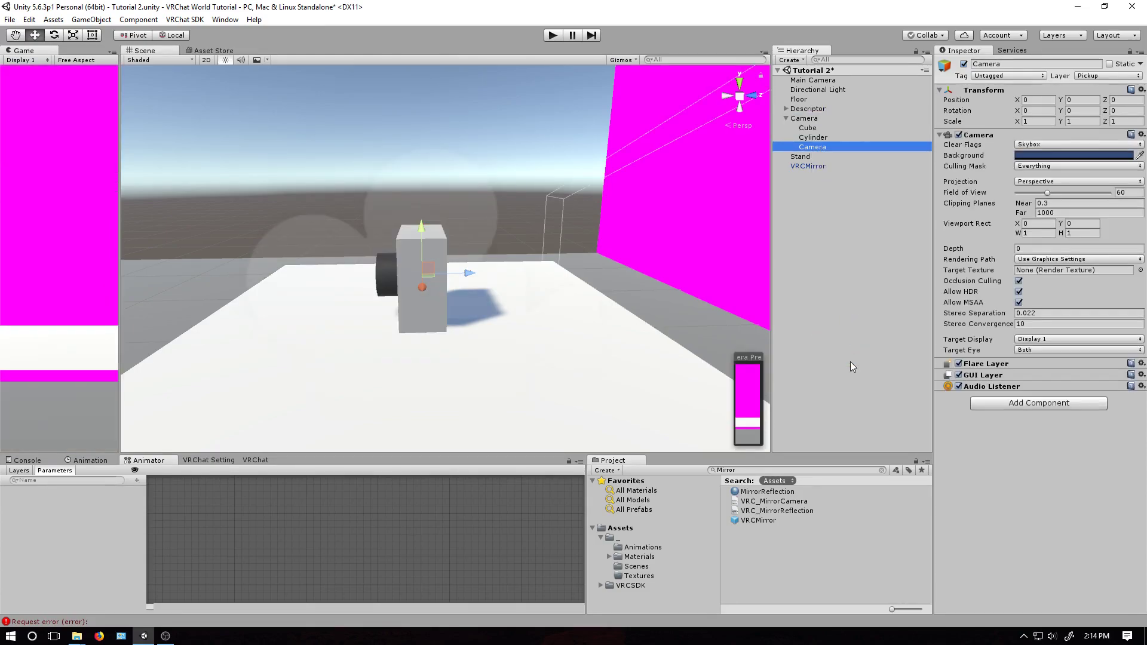
click(1052, 112)
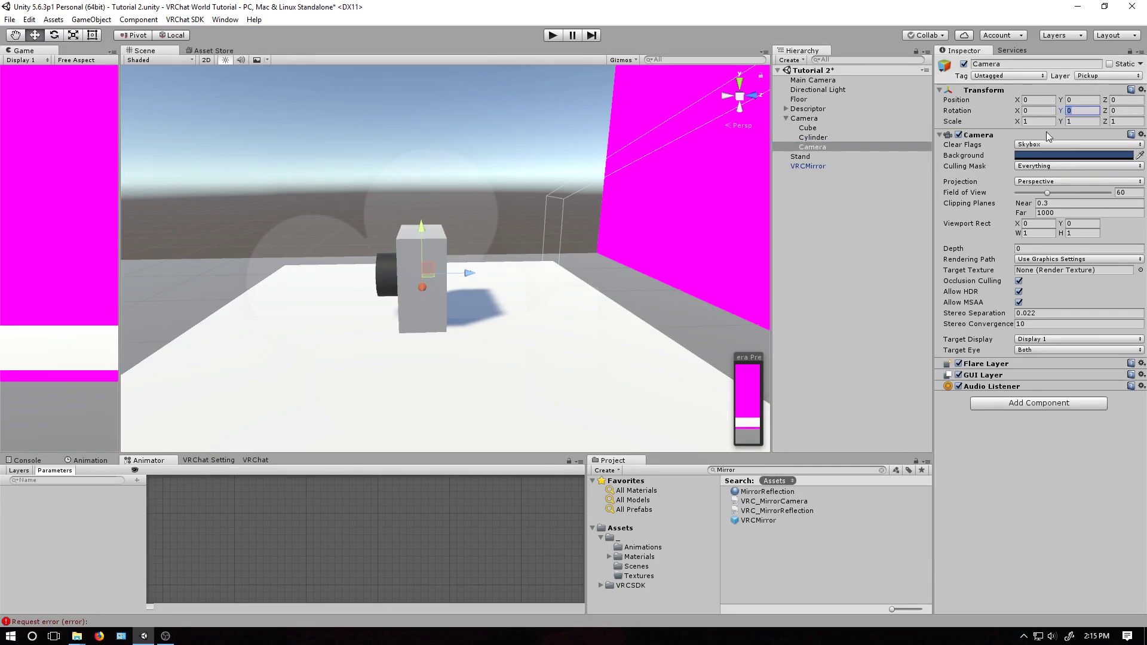
text(180)
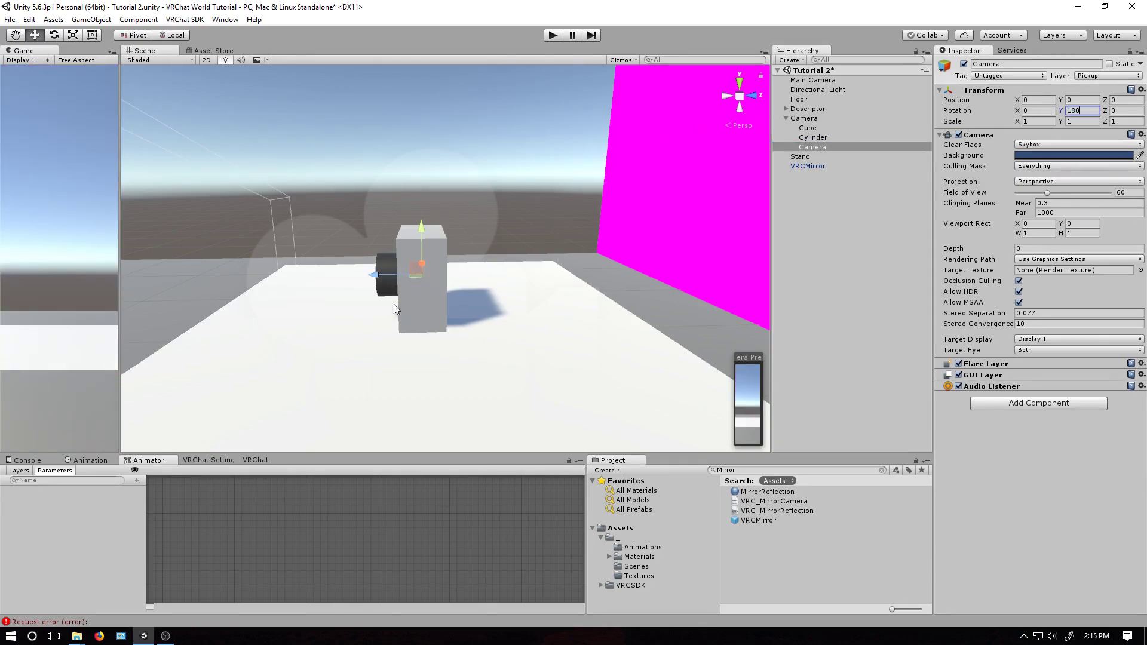
Remove the new camera's Audio Listener and set its near clipping plane to 0.1
right_click(1039, 386)
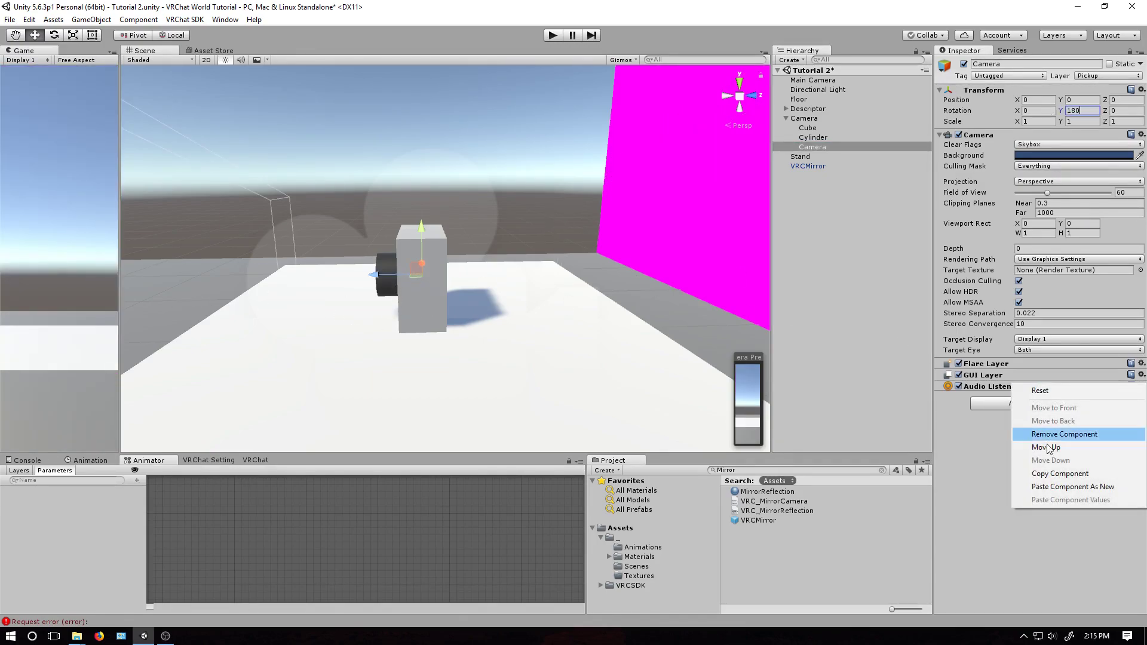
click(1053, 434)
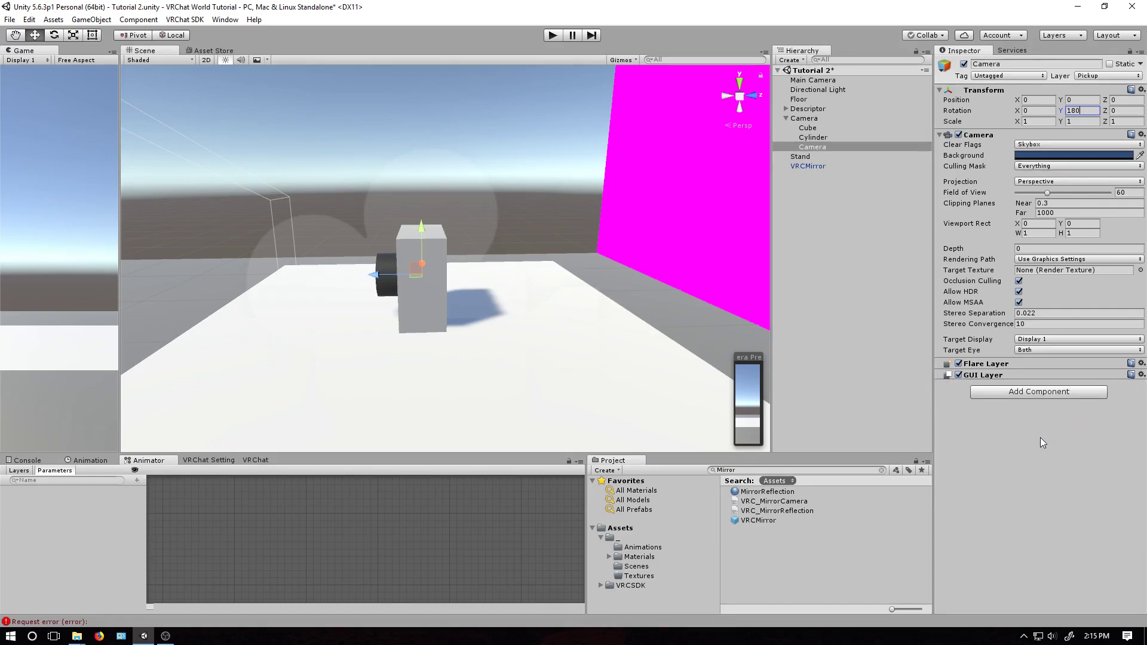
click(1046, 168)
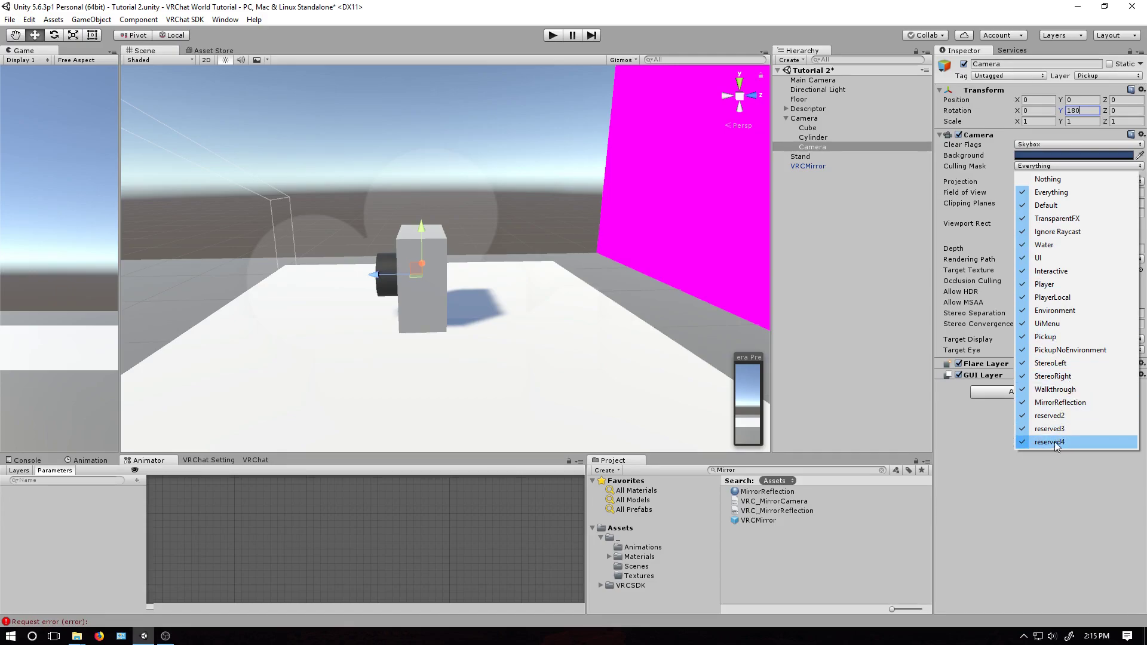
click(1012, 482)
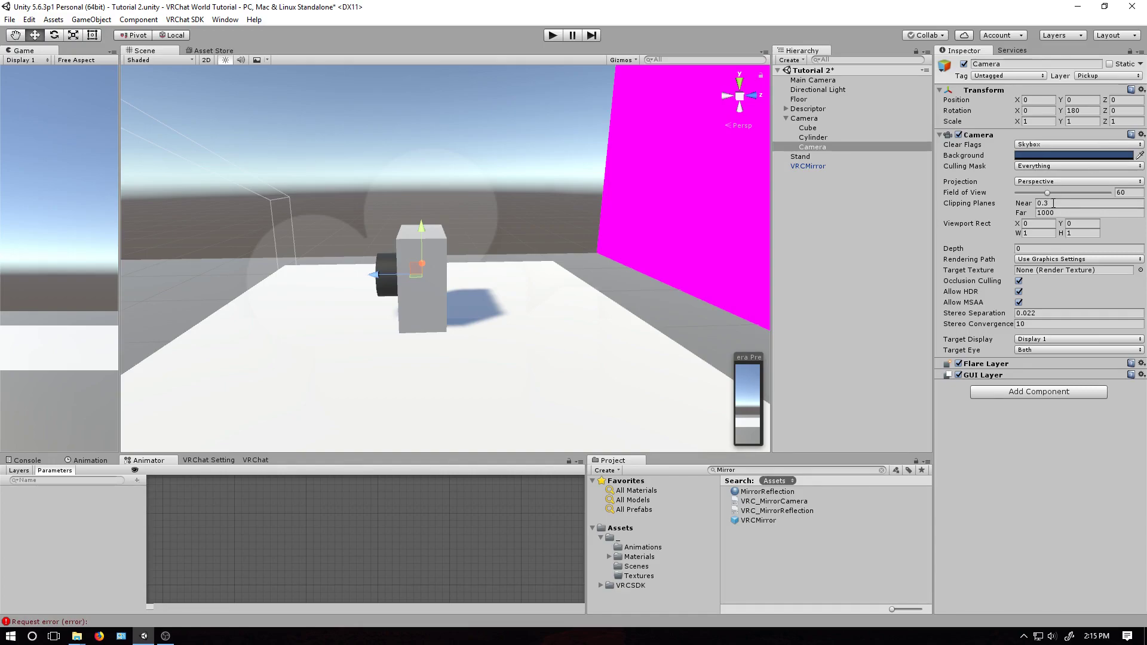
click(1054, 203)
text(0.1)
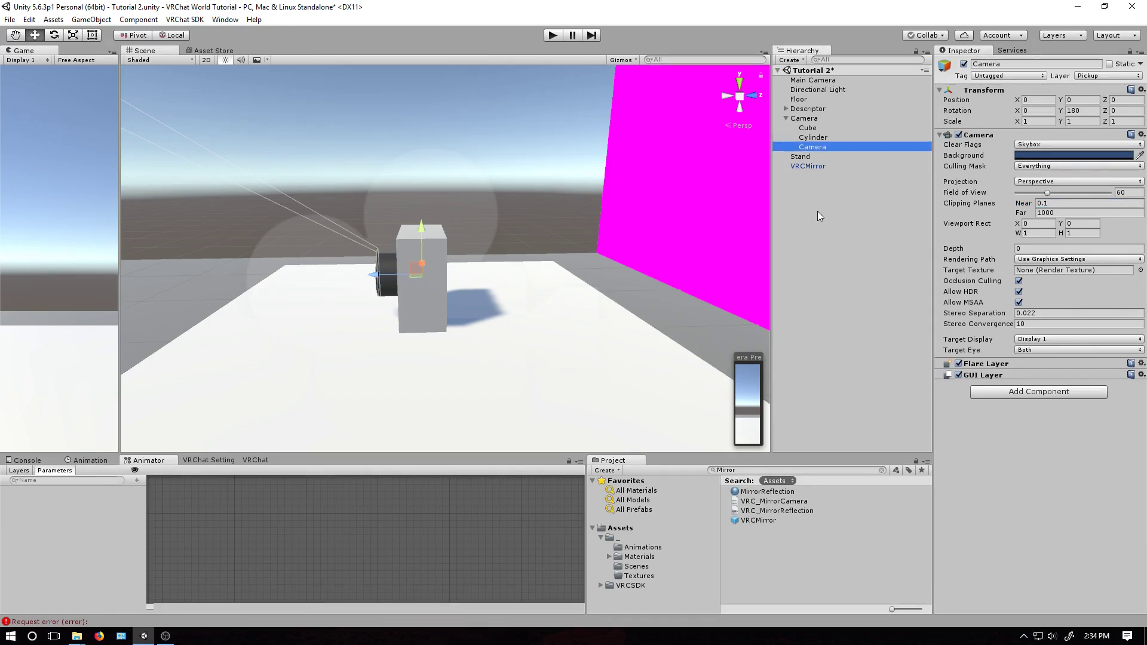
Create a new Quad and rotate it to -90 on Y
click(818, 212)
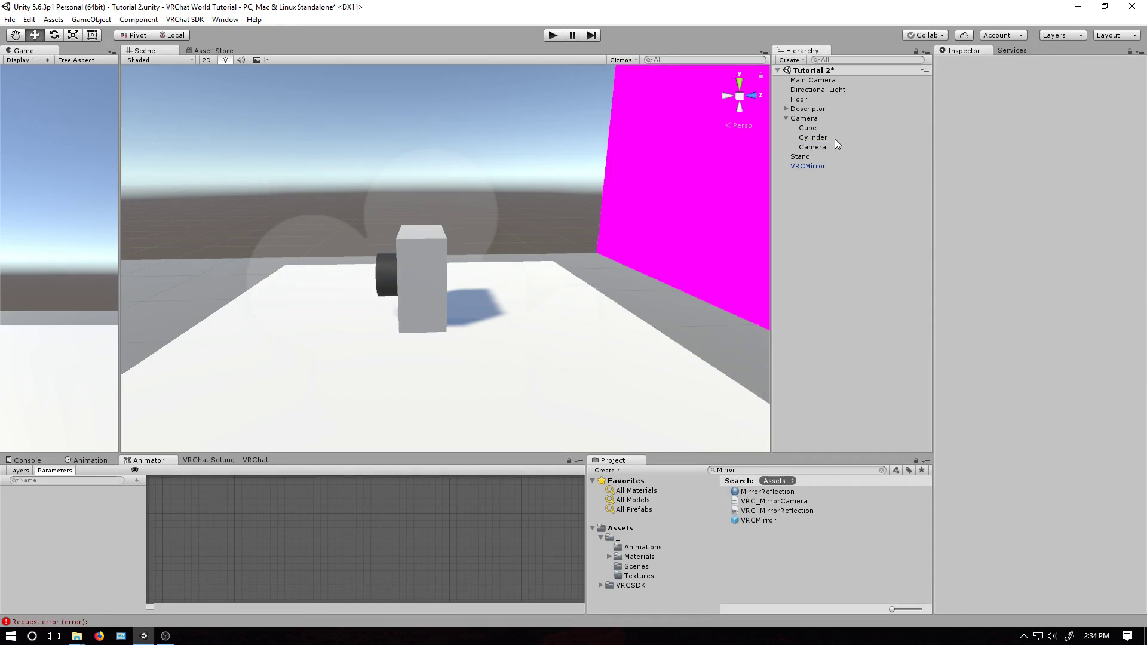
right_click(794, 217)
mouse_move(843, 330)
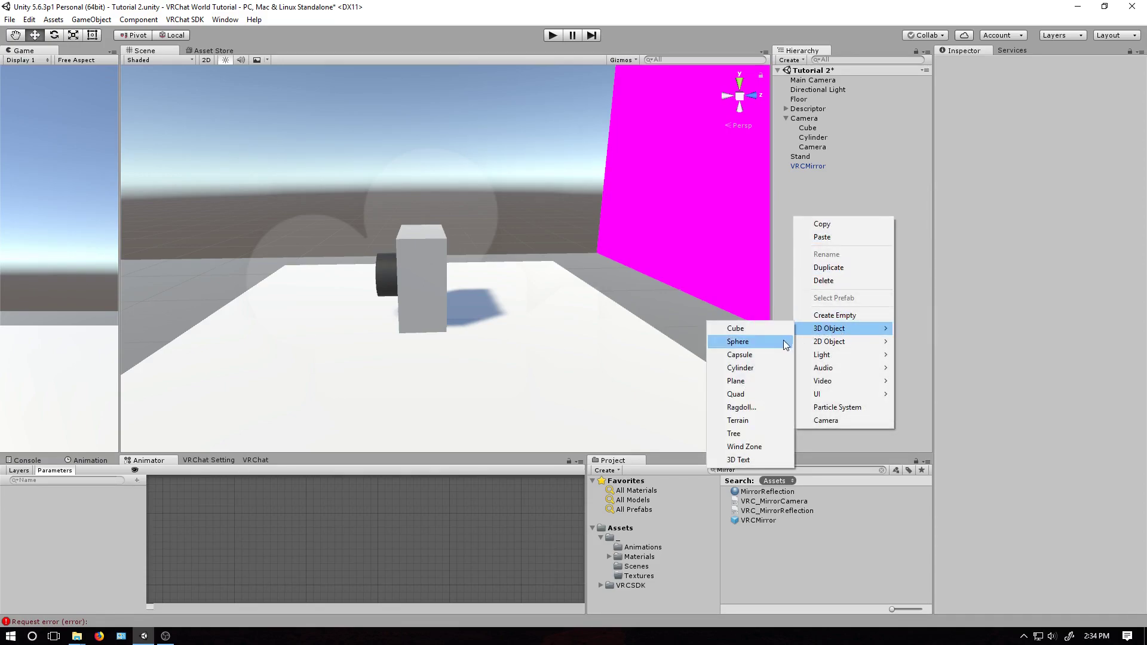
click(735, 394)
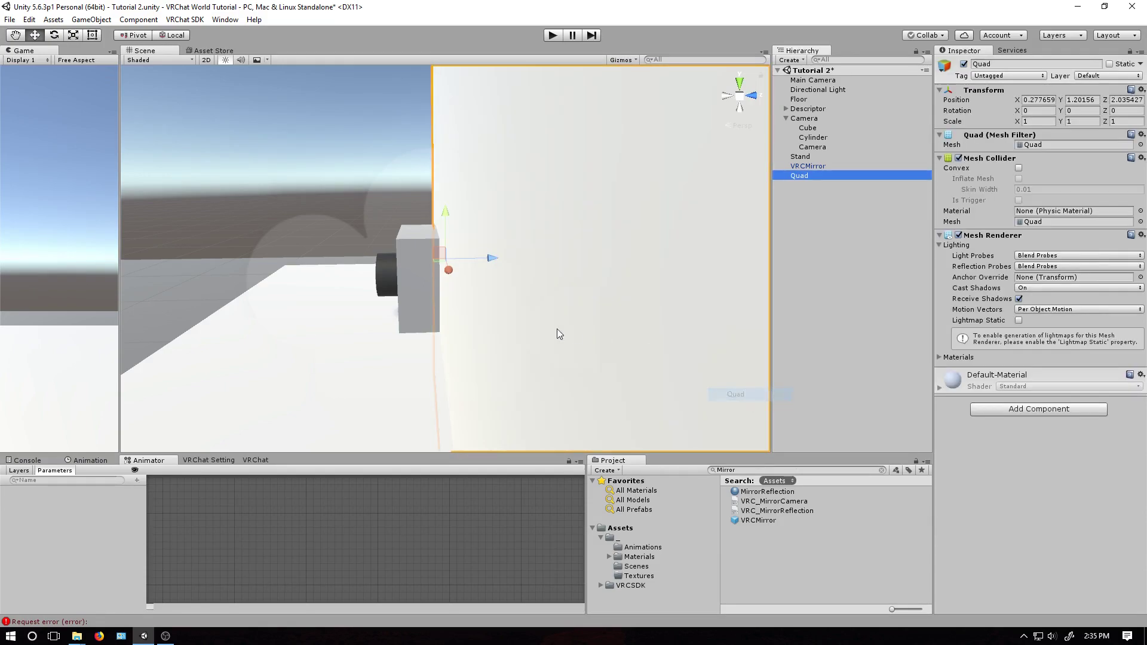
scroll(550, 328, down, 5)
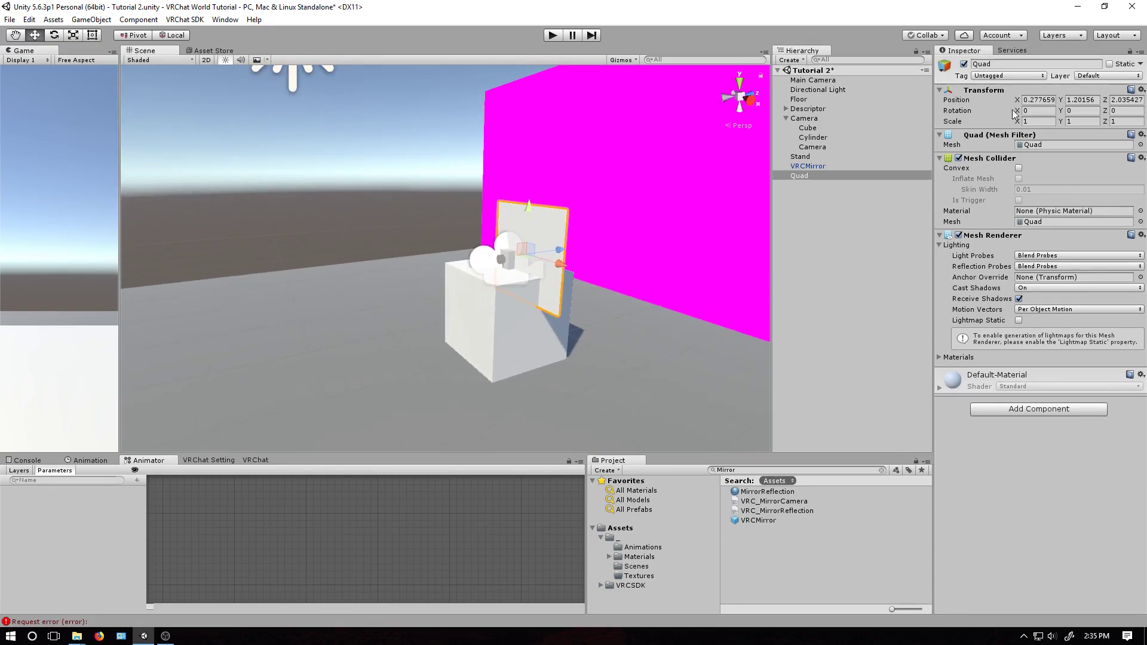
key(e)
ctrl+drag(532, 267, 690, 235)
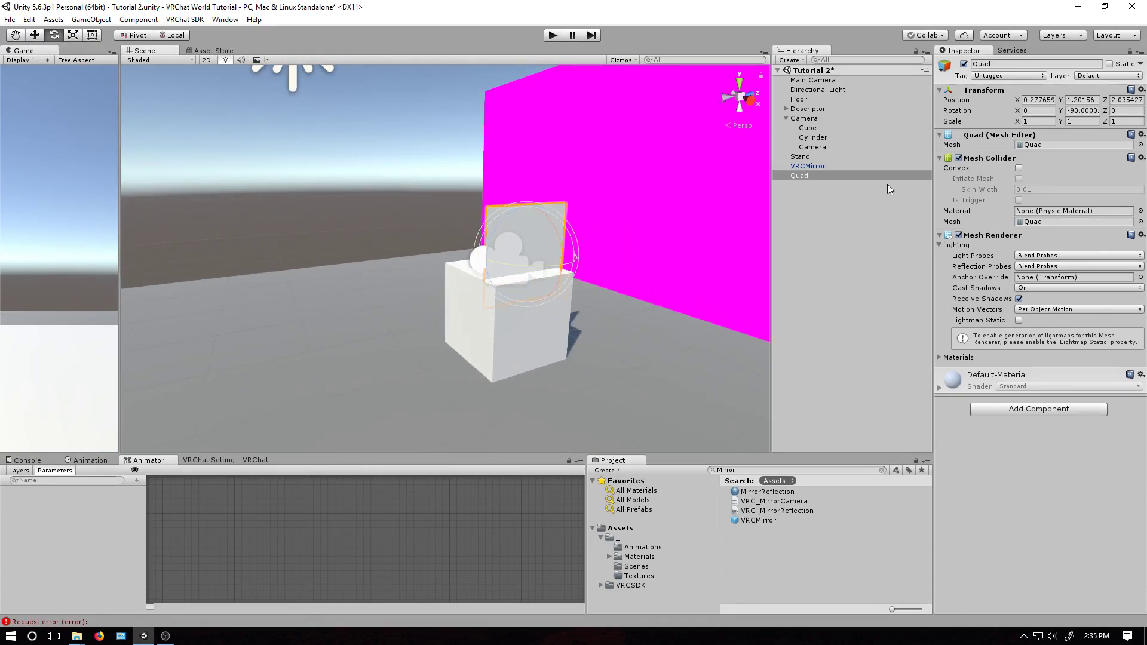
Position the Quad at X -5, Y 2, Z 0 on the left wall
click(1080, 98)
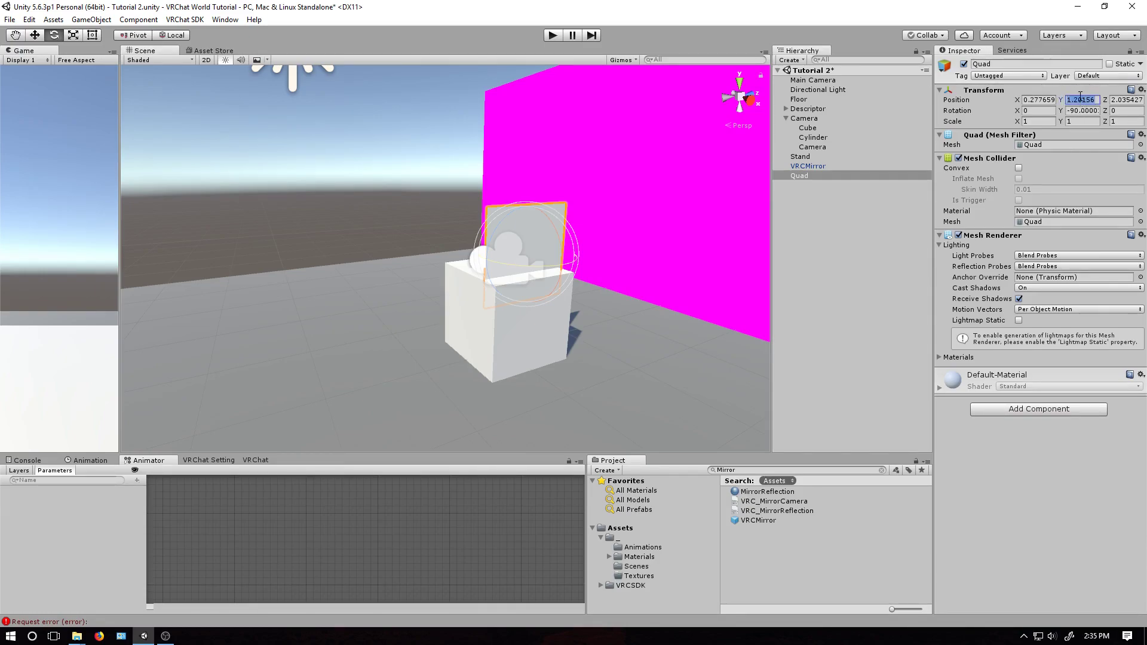
text(2)
click(1048, 97)
text(0)
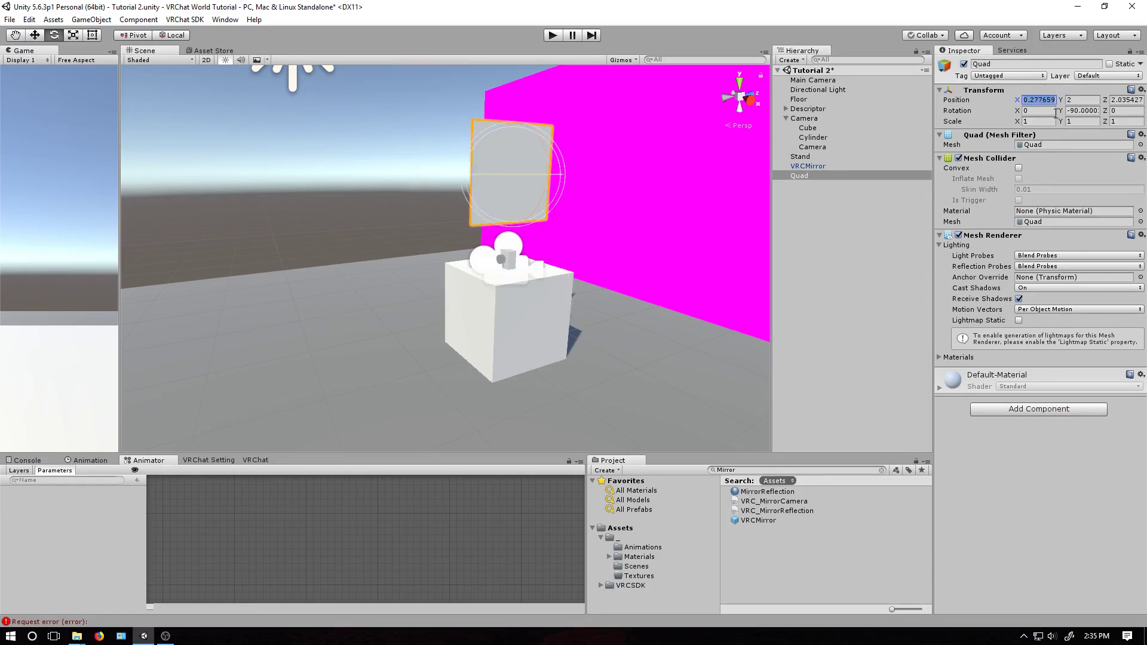
click(1125, 100)
text(0)
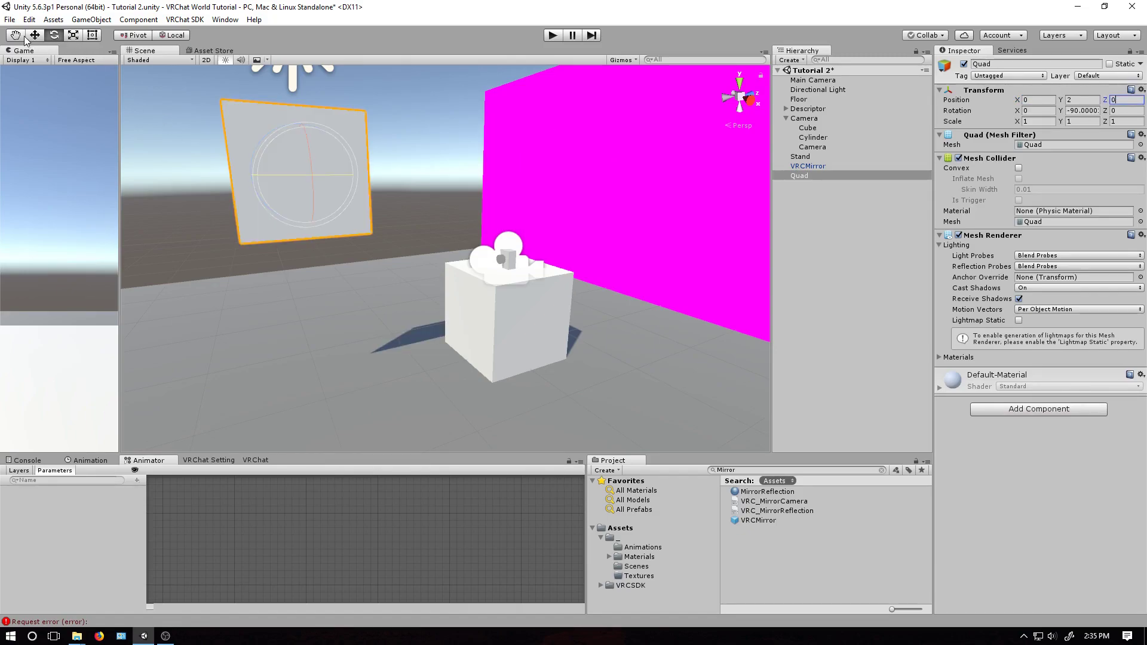
alt+drag(275, 202, 223, 307)
alt+drag(417, 312, 148, 245)
Scale the Quad to 10 by 4 to form a large screen
click(1042, 119)
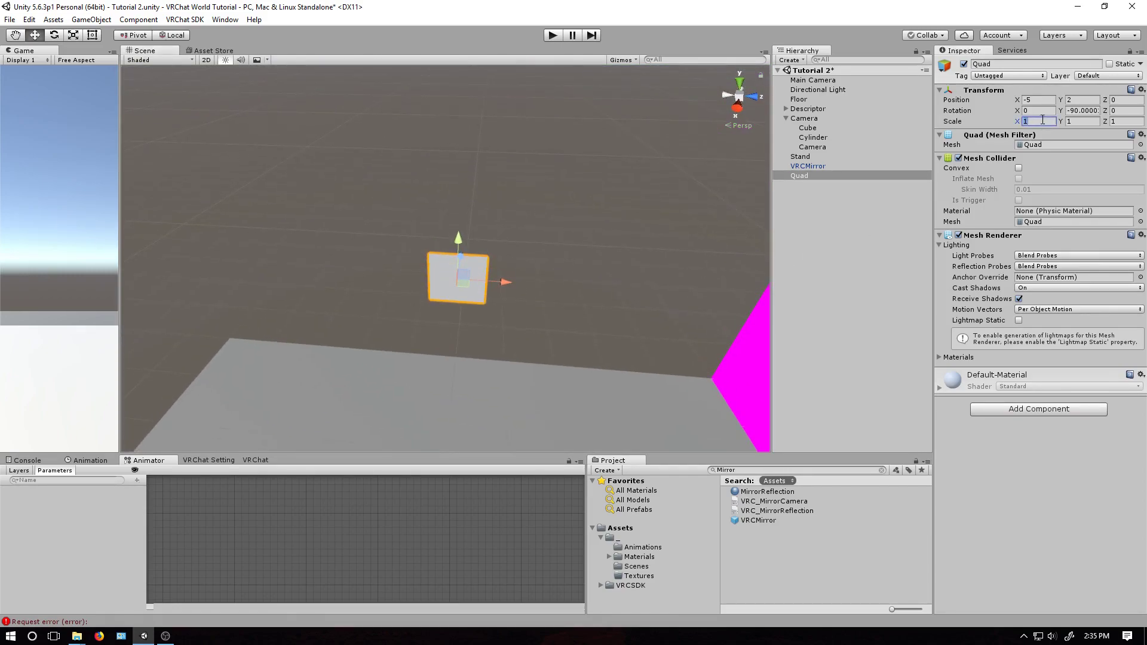
text(10)
click(1078, 121)
text(4)
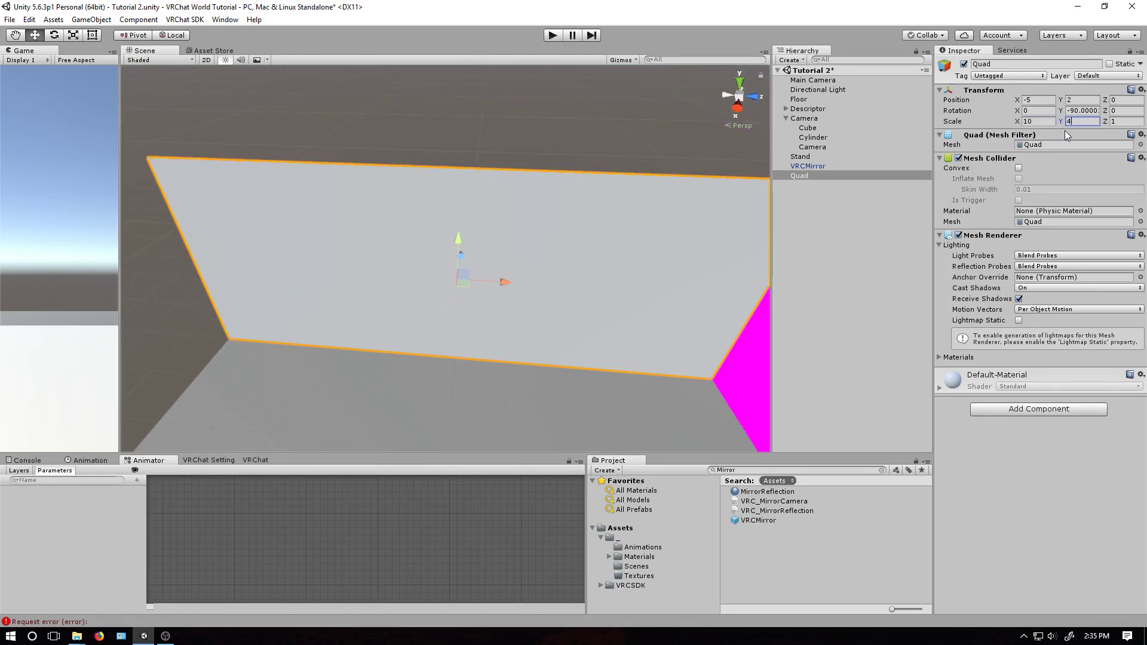
alt+drag(454, 206, 609, 106)
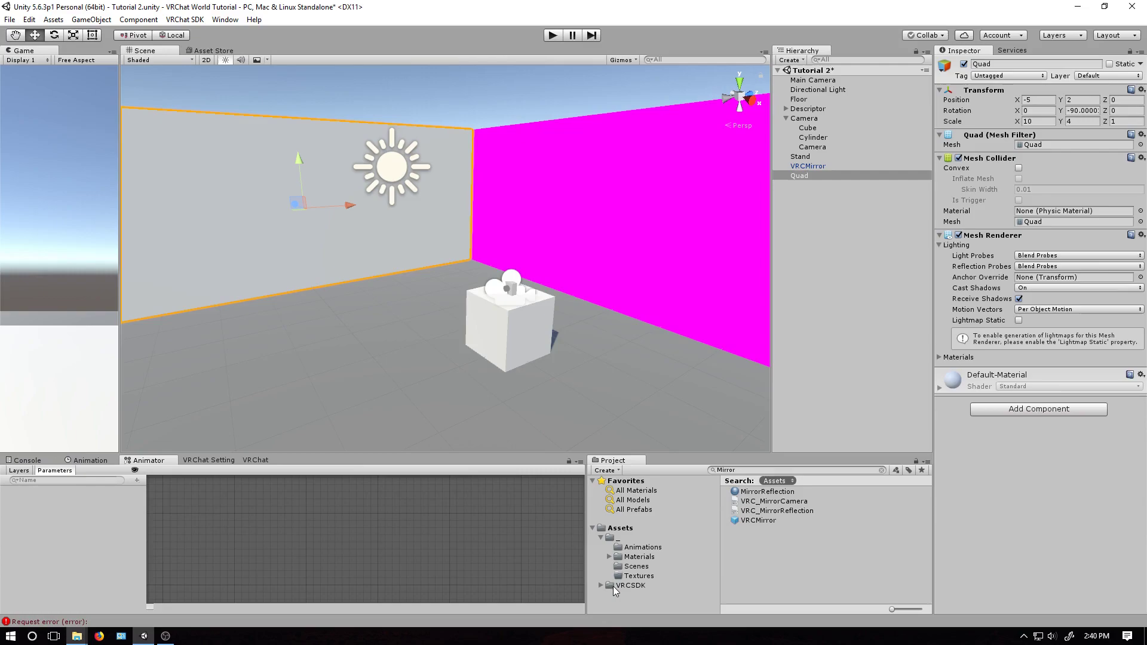
Create a render texture named 'Render Texture' in the Textures folder
click(638, 575)
right_click(786, 530)
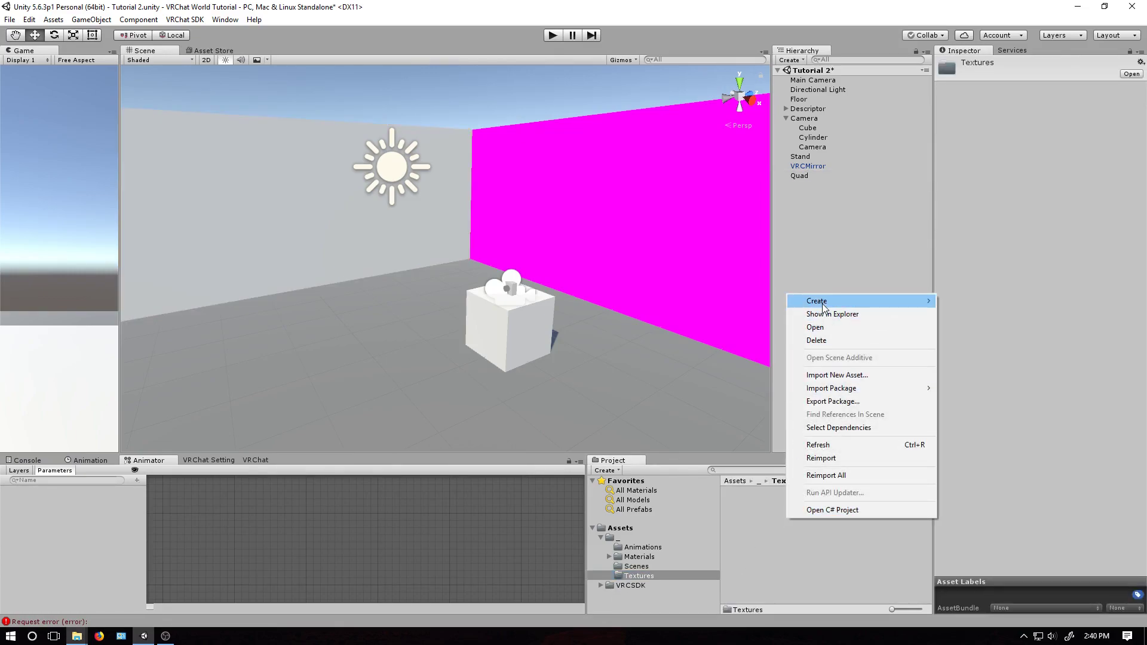
mouse_move(823, 303)
click(703, 452)
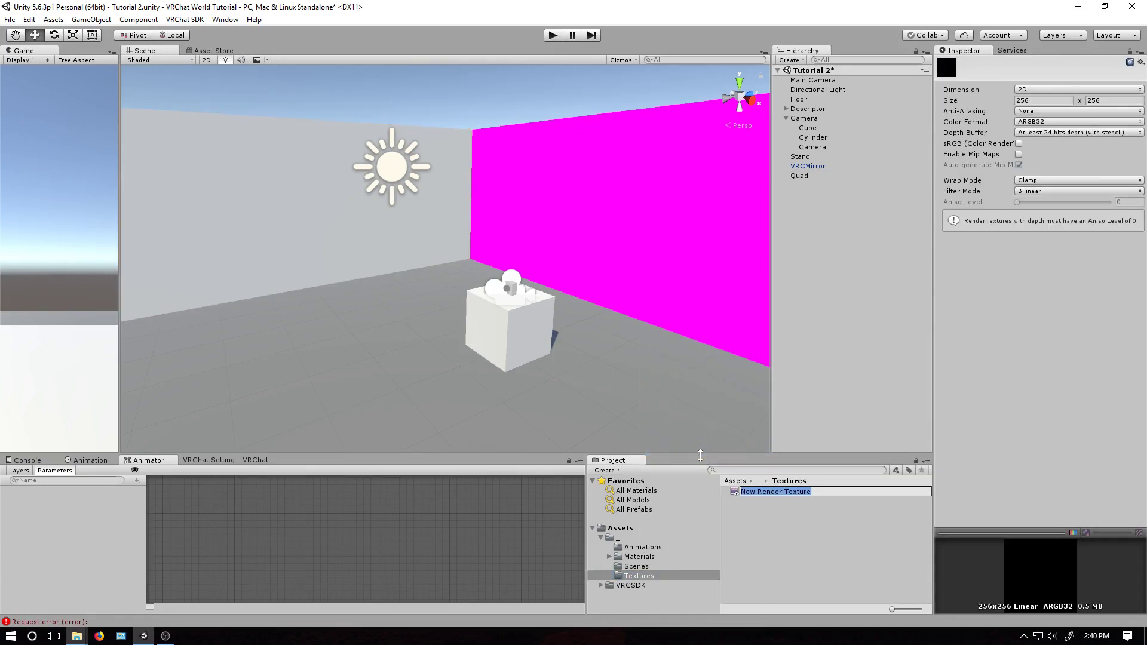
text(T)
text(Render Texture)
Set the Render Texture size to 1000 by 256
click(1052, 97)
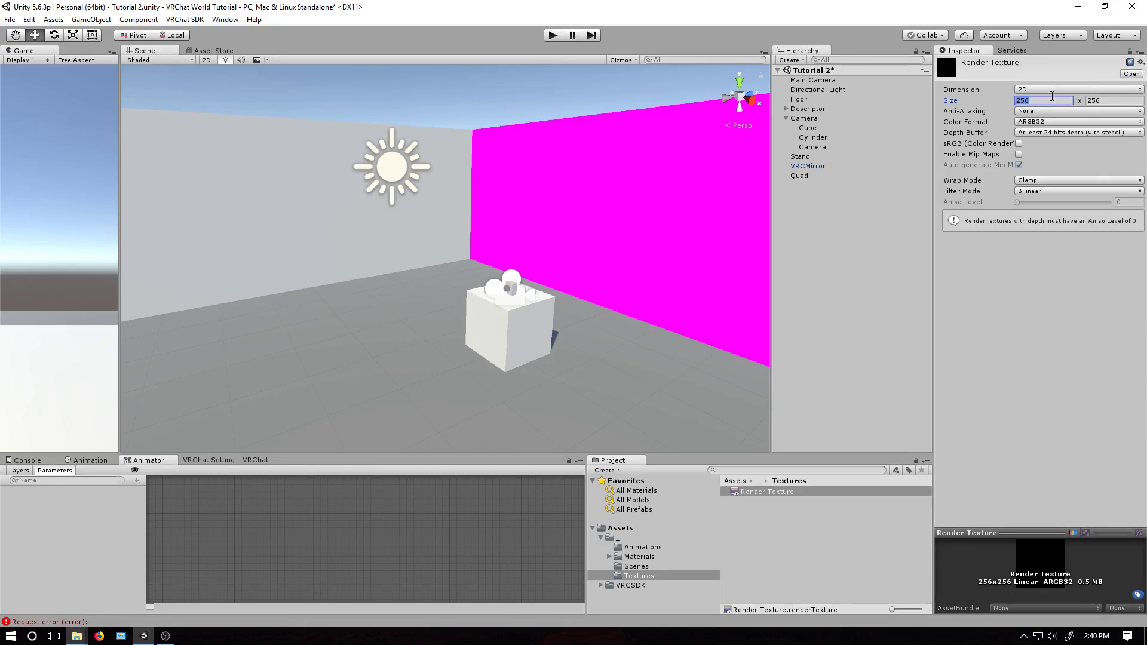
text(1000)
key(Tab)
text(400)
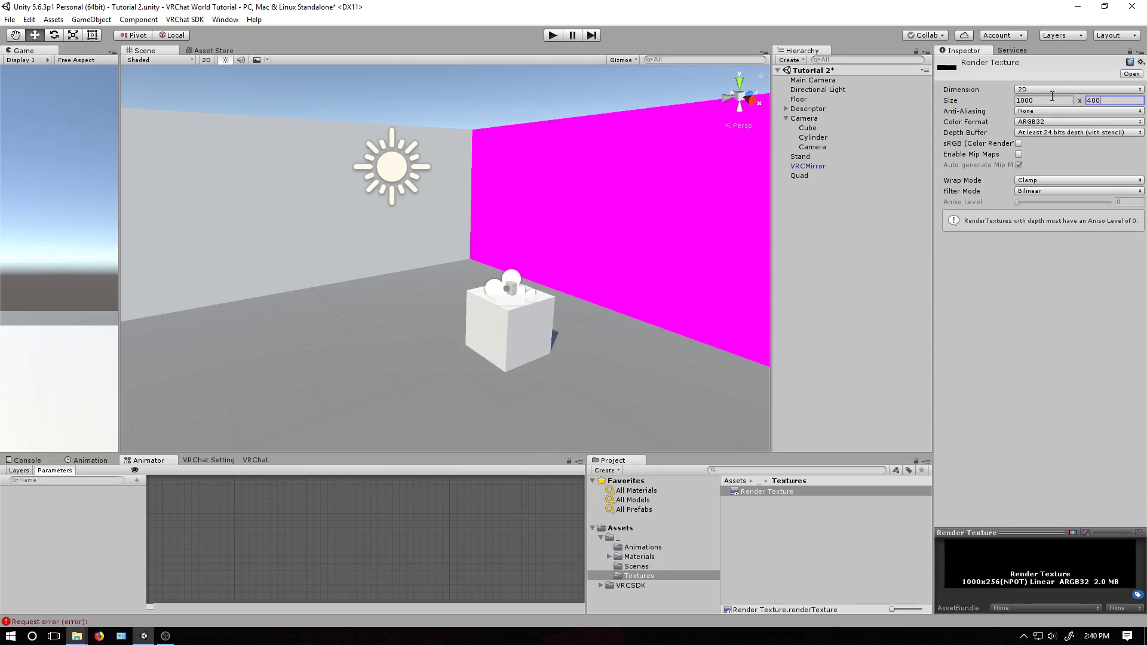
click(777, 492)
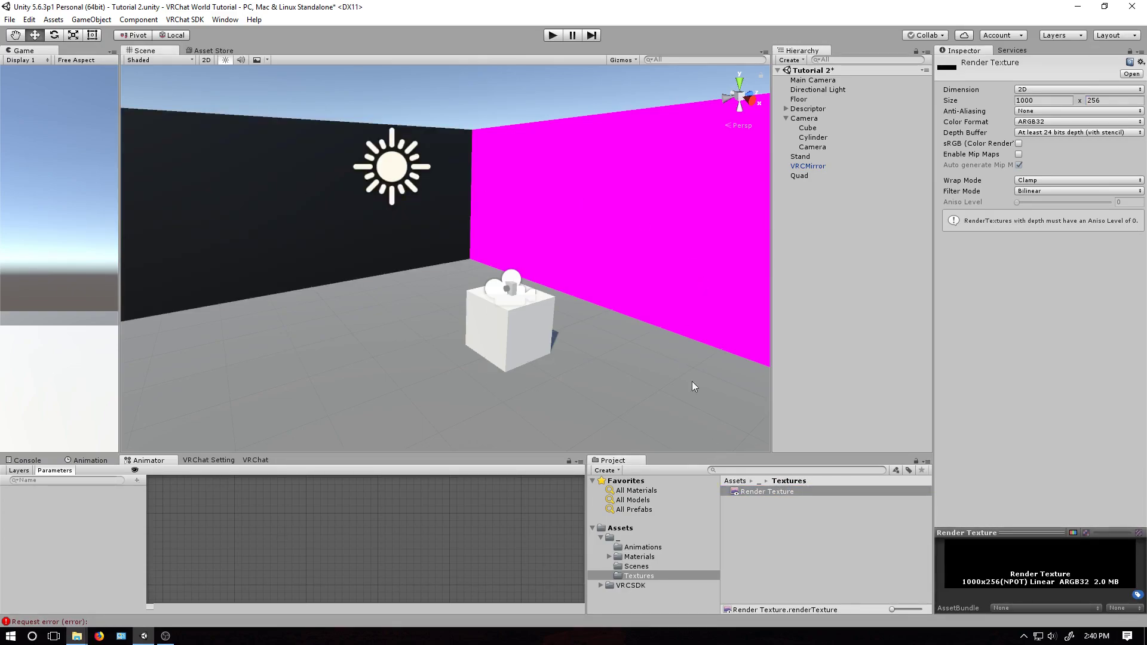
Assign Render Texture as the child Camera's Target Texture
click(809, 147)
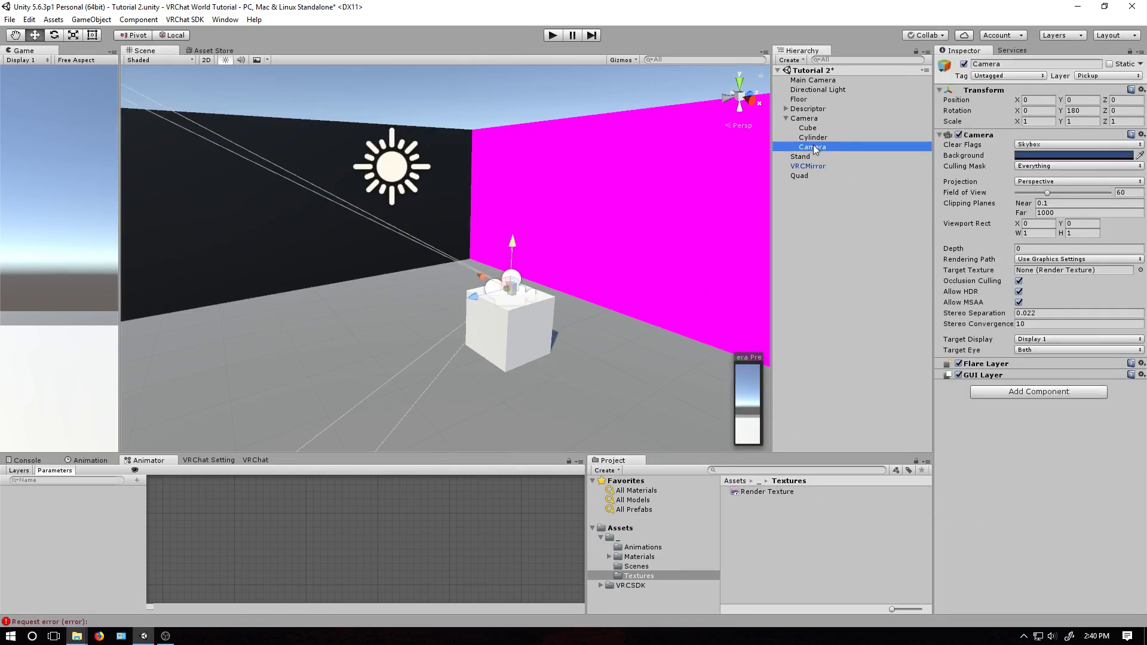
drag(775, 491, 1072, 271)
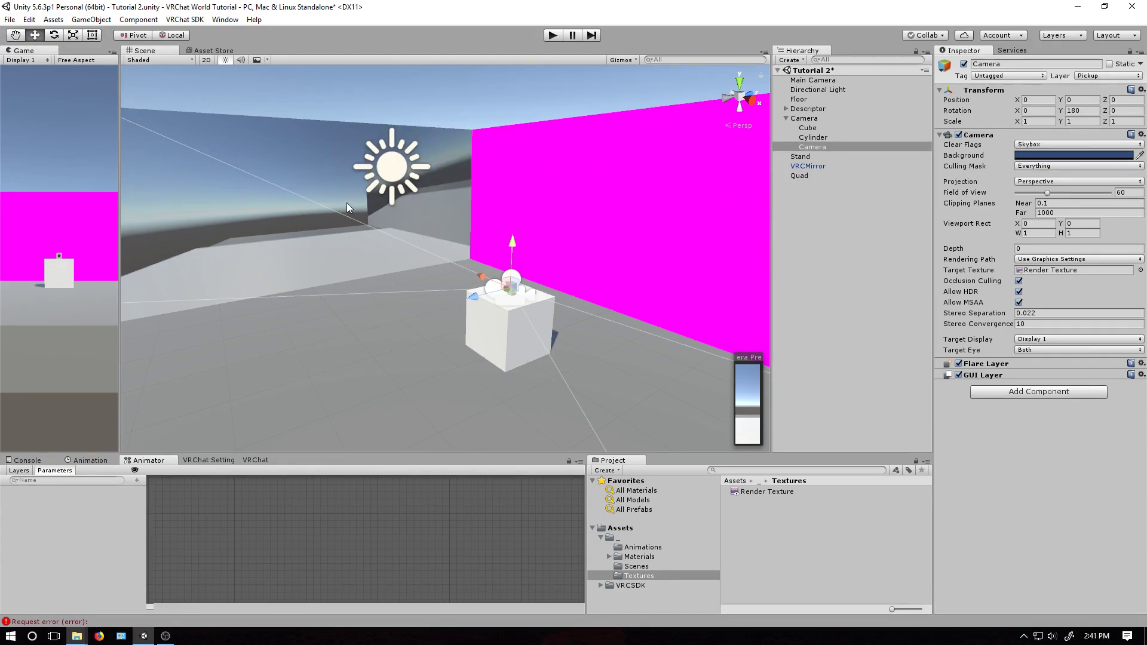
Add a VRC_Pickup component to the parent Camera object
click(809, 119)
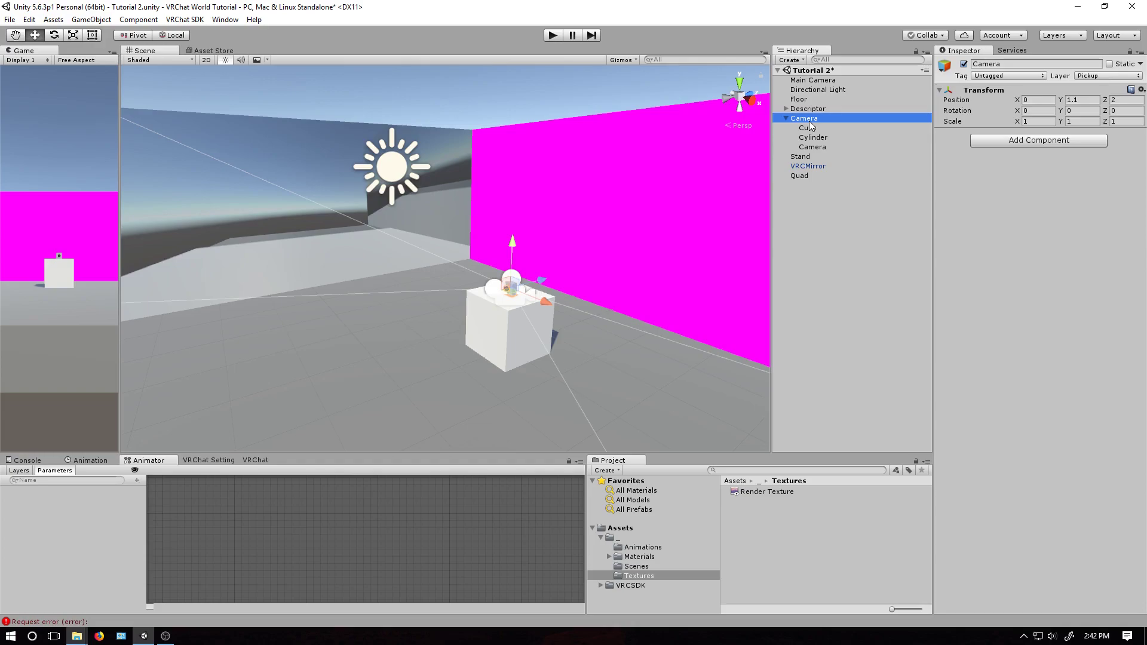
click(974, 142)
text(v)
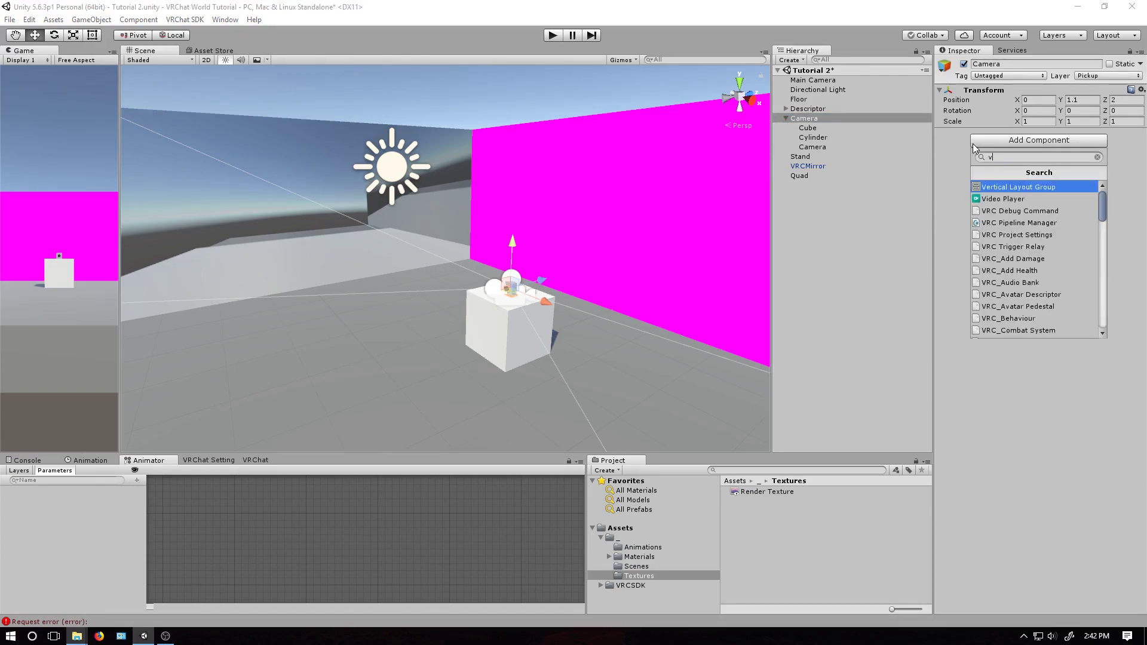
text(rc_pick)
key(Return)
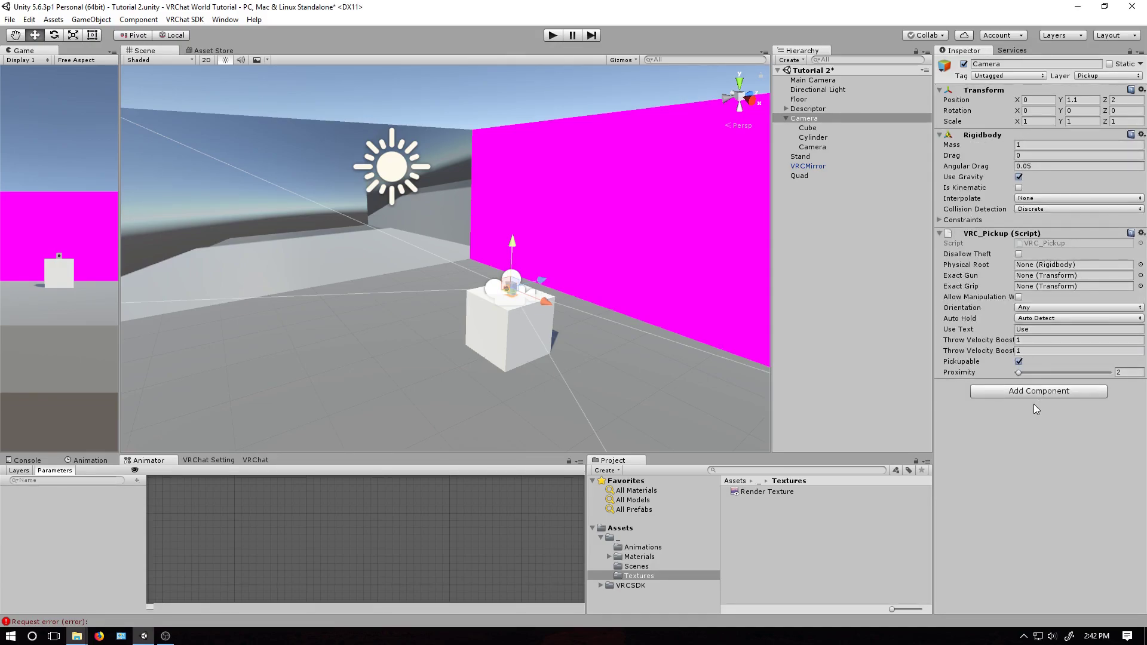
Add a VRC_Object Sync component to the Camera object
click(1045, 391)
key(BackSpace)
key(BackSpace)
key(BackSpace)
key(BackSpace)
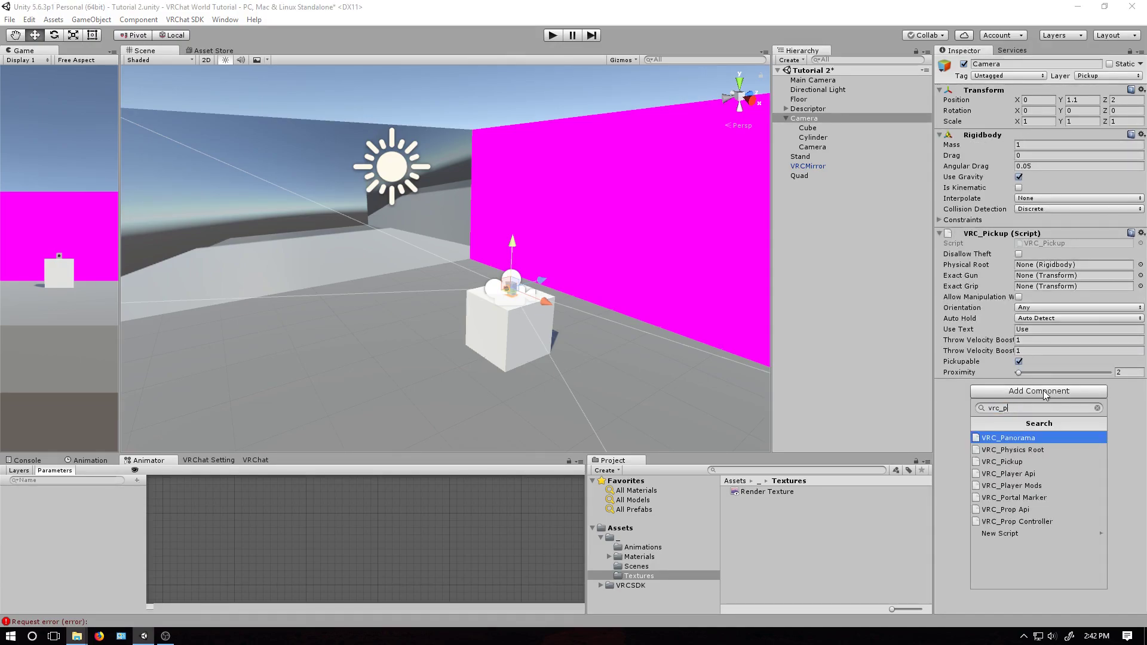
text(ob)
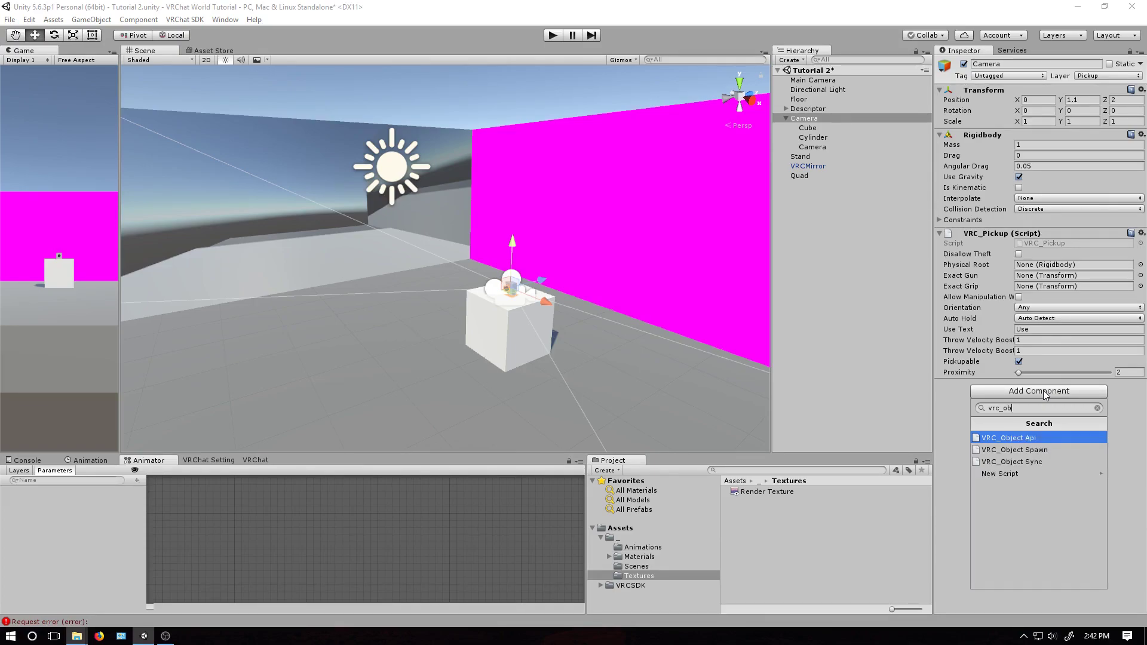
key(Down)
key(Down)
key(Return)
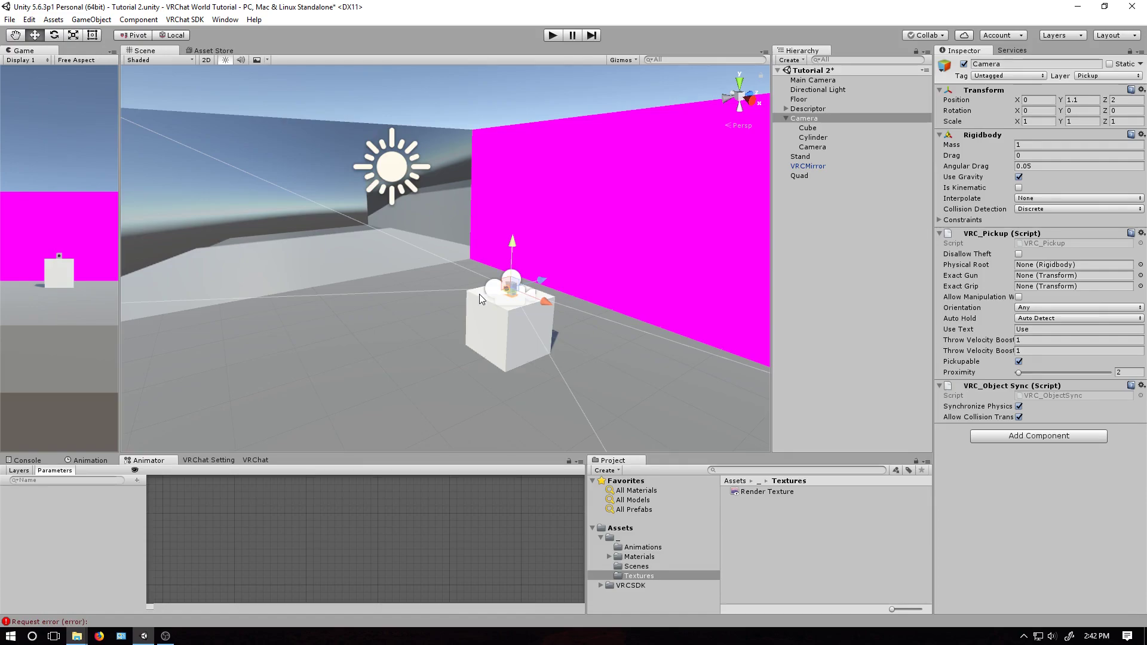
Add a Box Collider to the Camera object with initial sizes of 0.1
click(1063, 436)
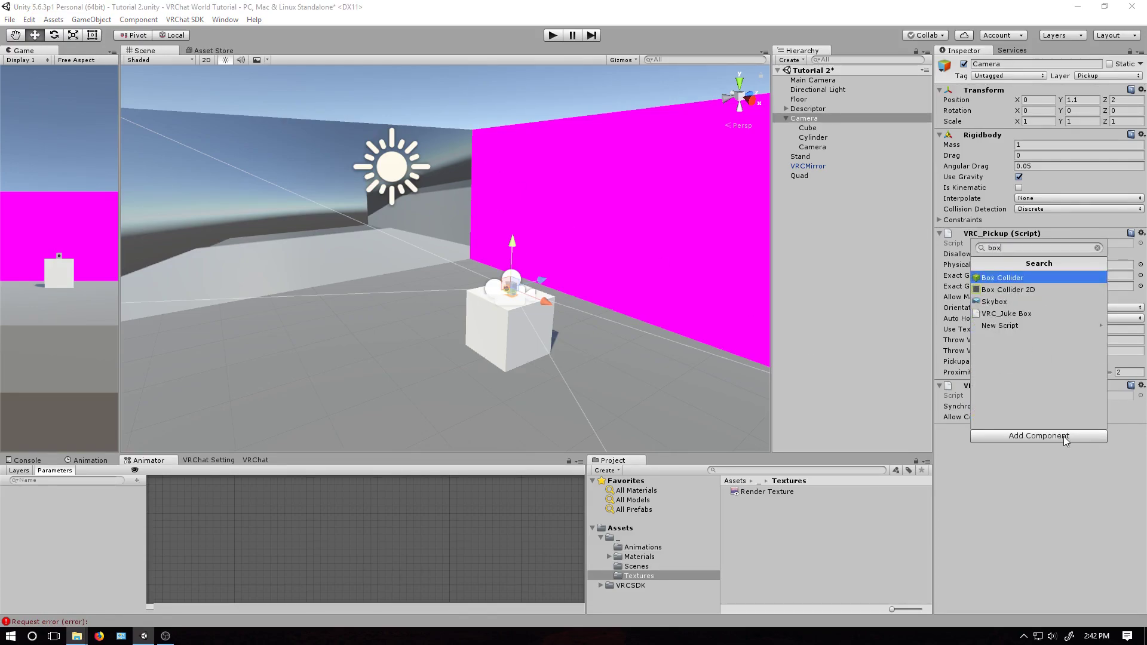
key(Return)
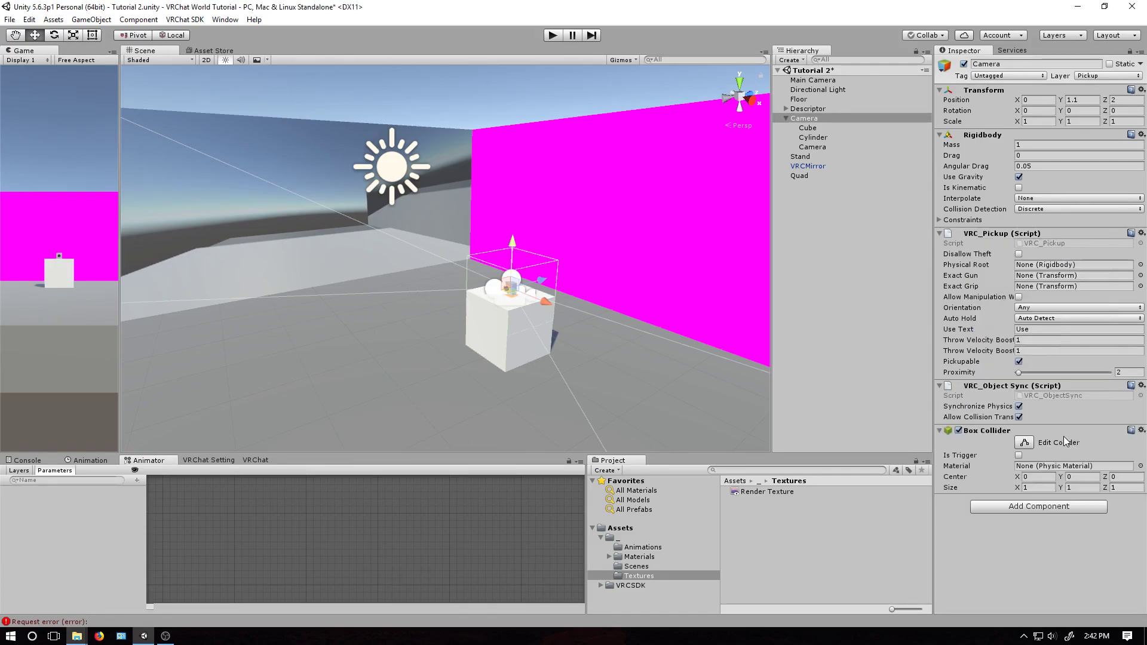
click(1037, 492)
text(.1)
key(Tab)
text(.1)
Set the Box Collider size to 0.2 on X, Y and Z
key(Tab)
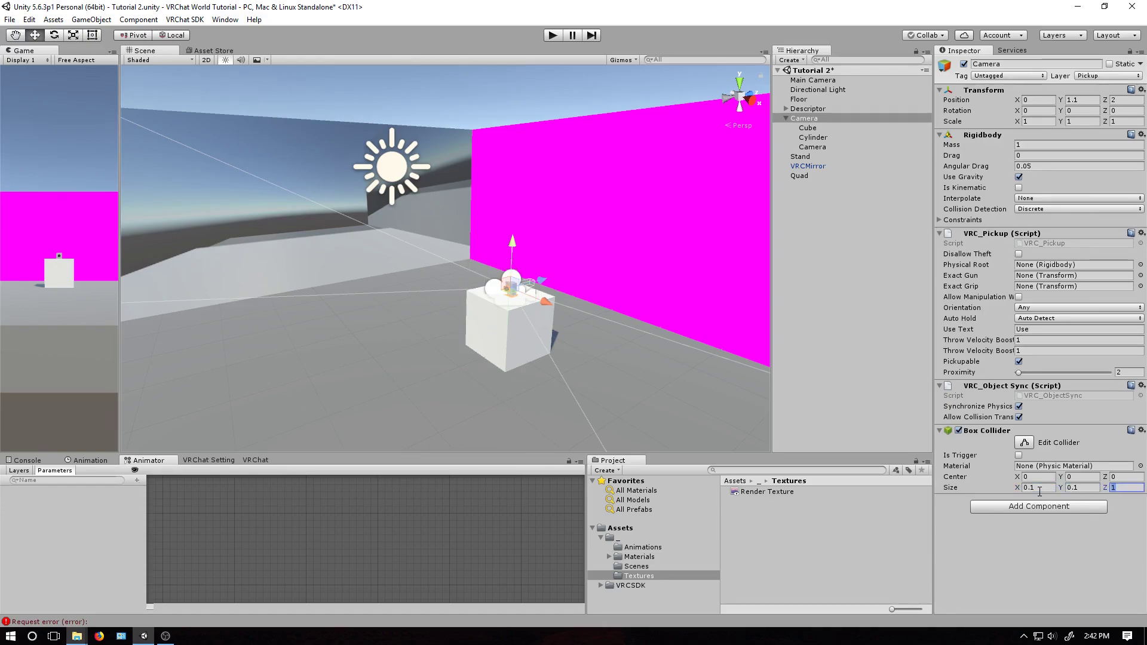
text(.1)
click(1027, 488)
text(0.2)
key(Tab)
text(0.2)
key(Tab)
text(0.2)
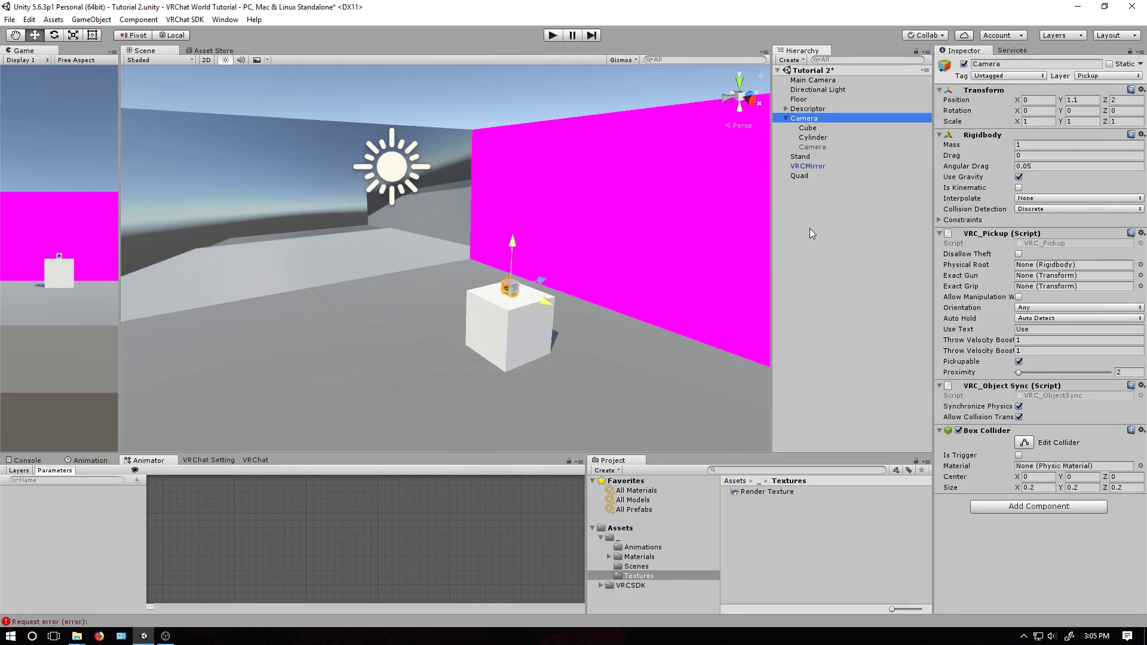
Create a new cube, Cube (1), under the Camera object
right_click(808, 228)
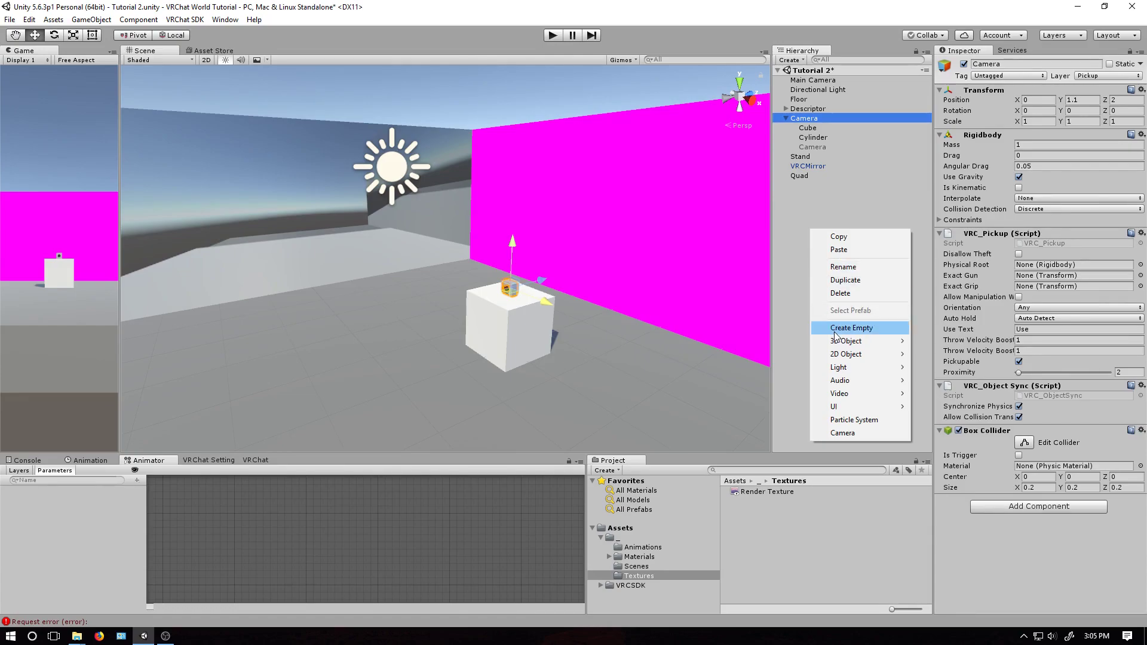
mouse_move(836, 341)
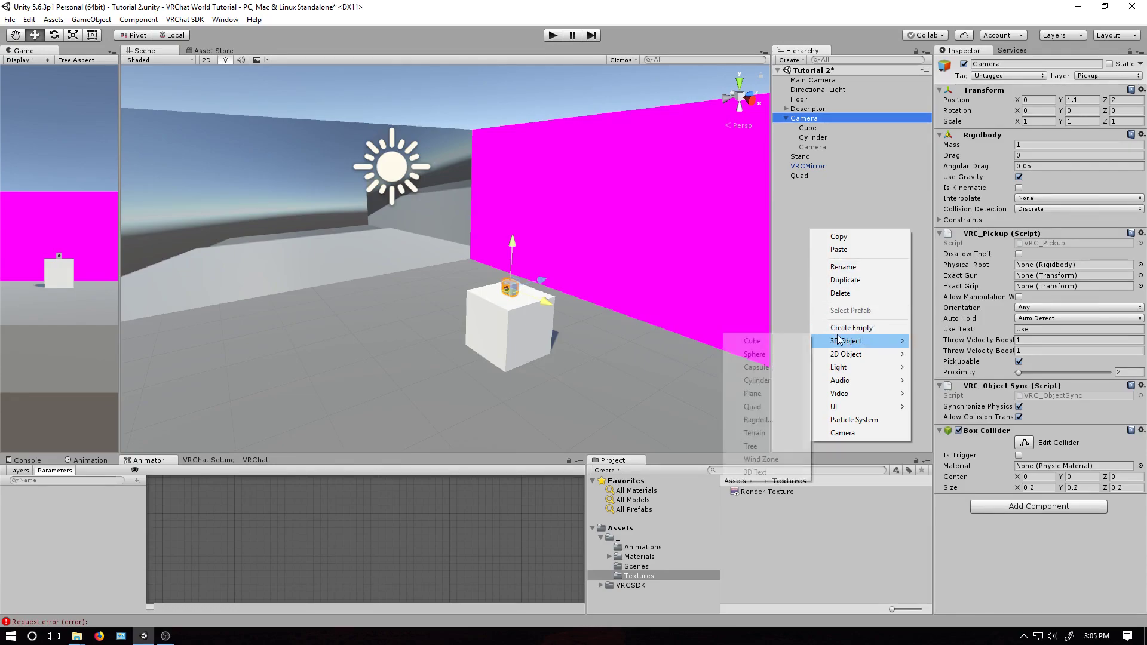
click(776, 341)
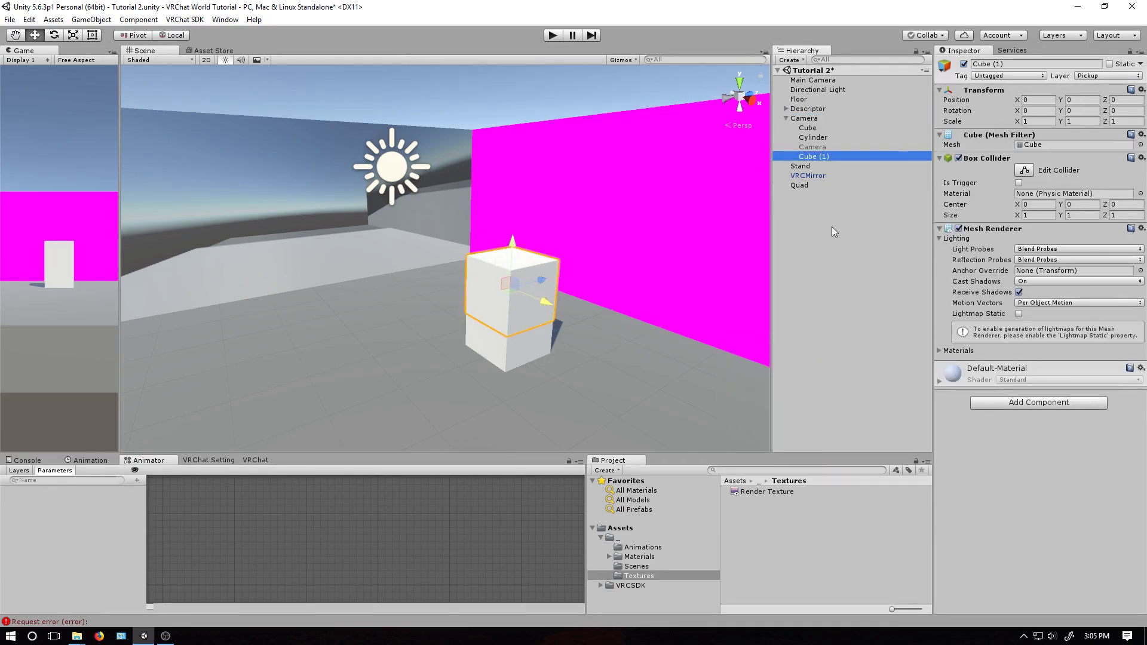
Scale Cube (1) to 0.2, move it to X 1, and unparent it to the root
click(1035, 127)
click(1033, 122)
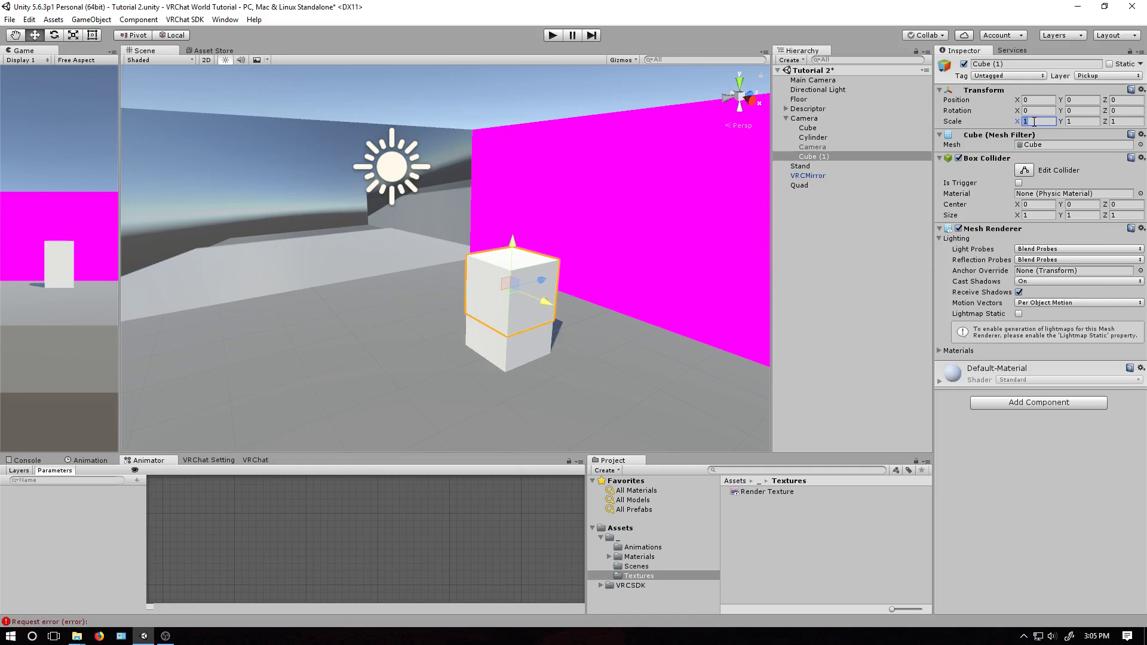
text(0.2)
key(Tab)
text(0.2)
key(Tab)
text(.2)
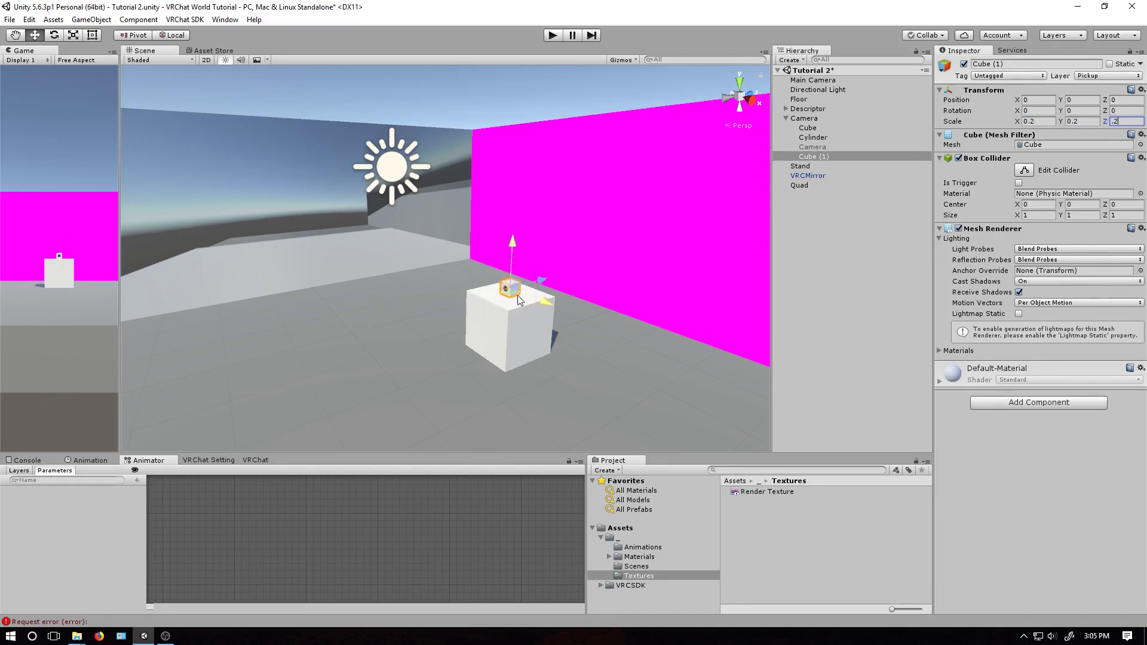
ctrl+drag(546, 296, 583, 318)
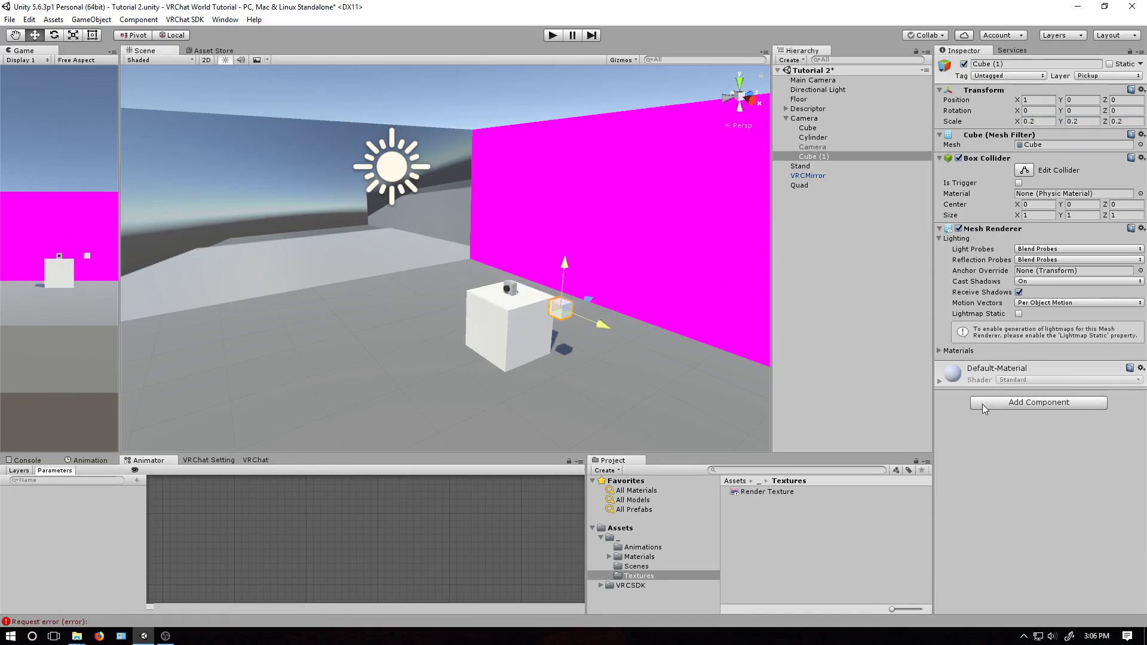
drag(837, 155, 830, 194)
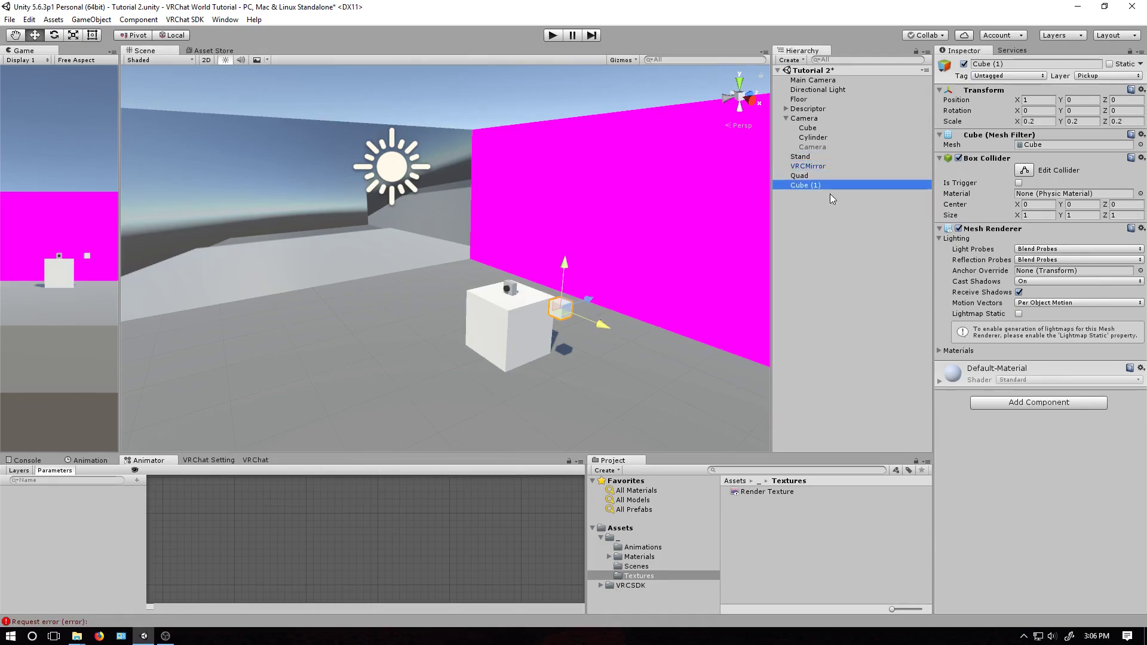
Add a VRC_Trigger to Cube (1) with an OnInteract trigger labelled 'Toggle Mirror'
click(1032, 403)
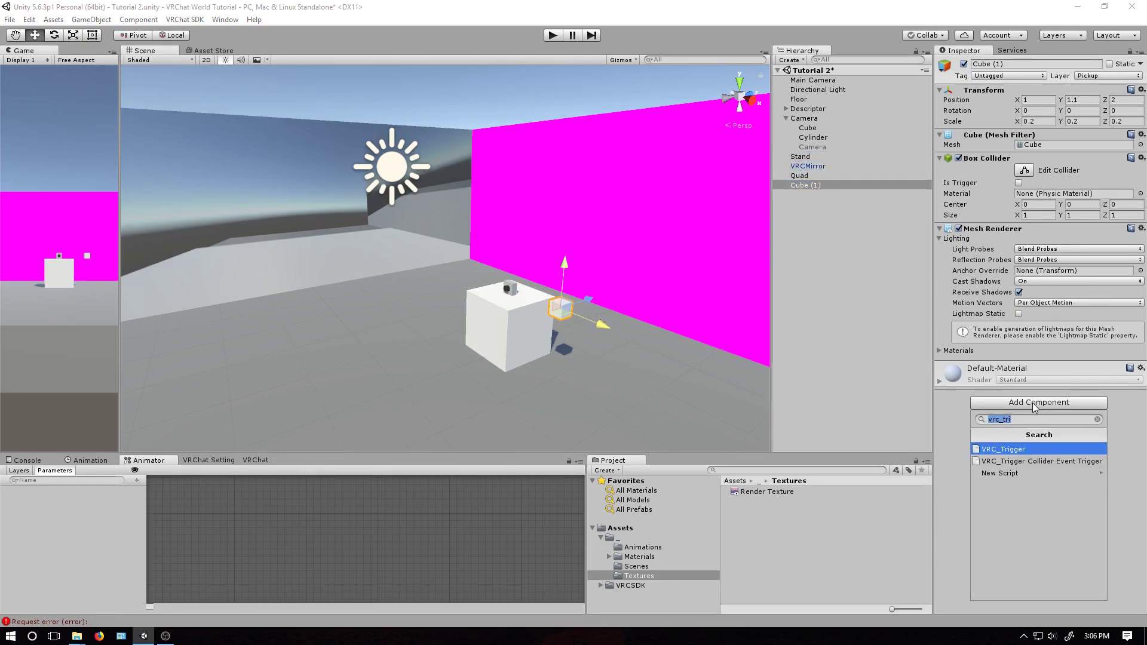
key(Return)
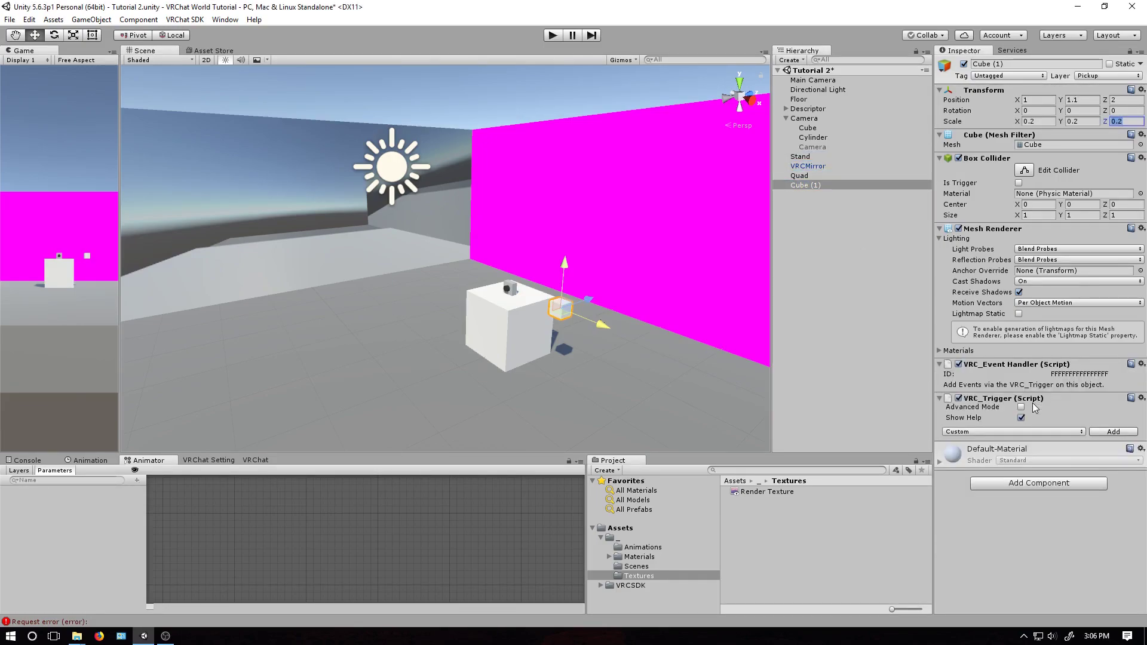
click(1053, 433)
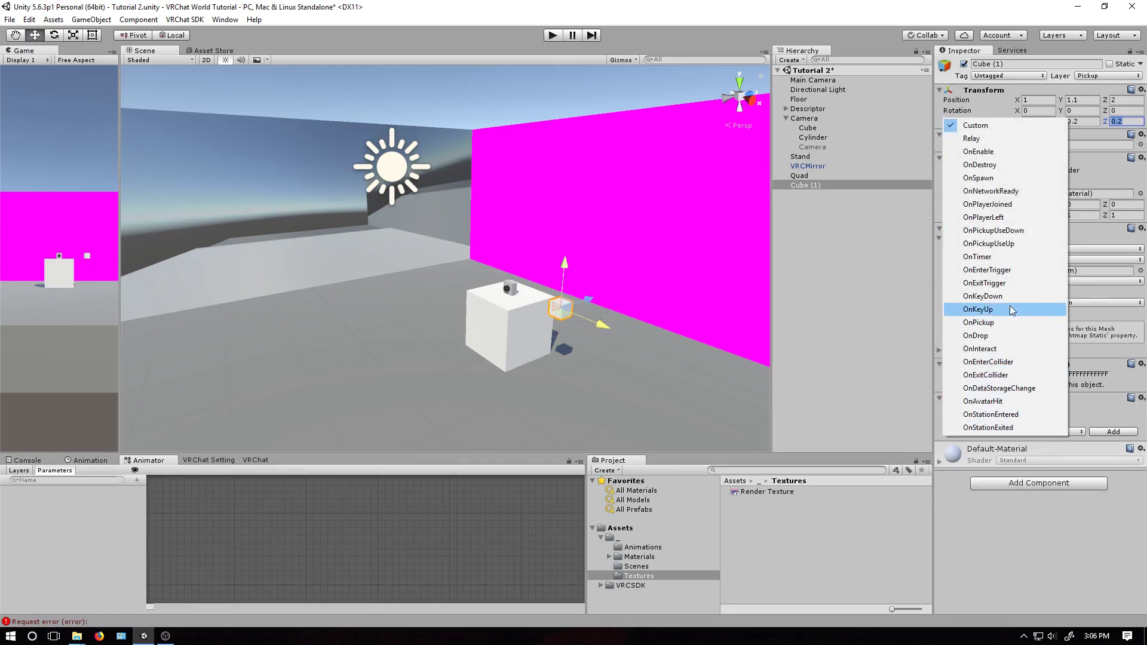
click(979, 348)
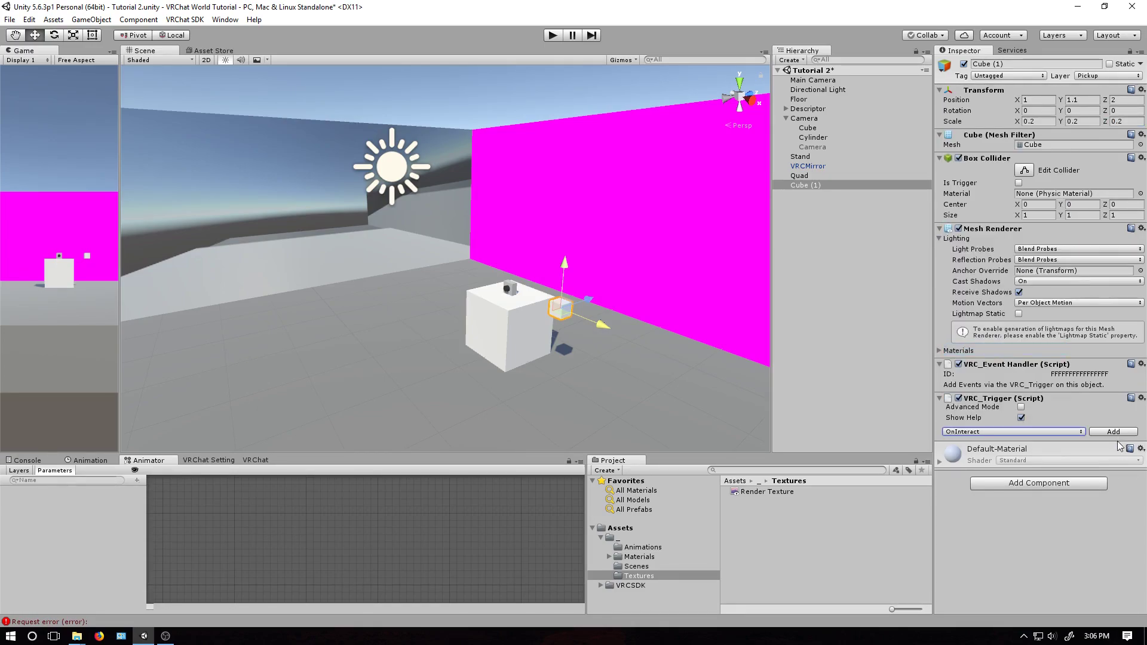
click(1113, 432)
click(1062, 476)
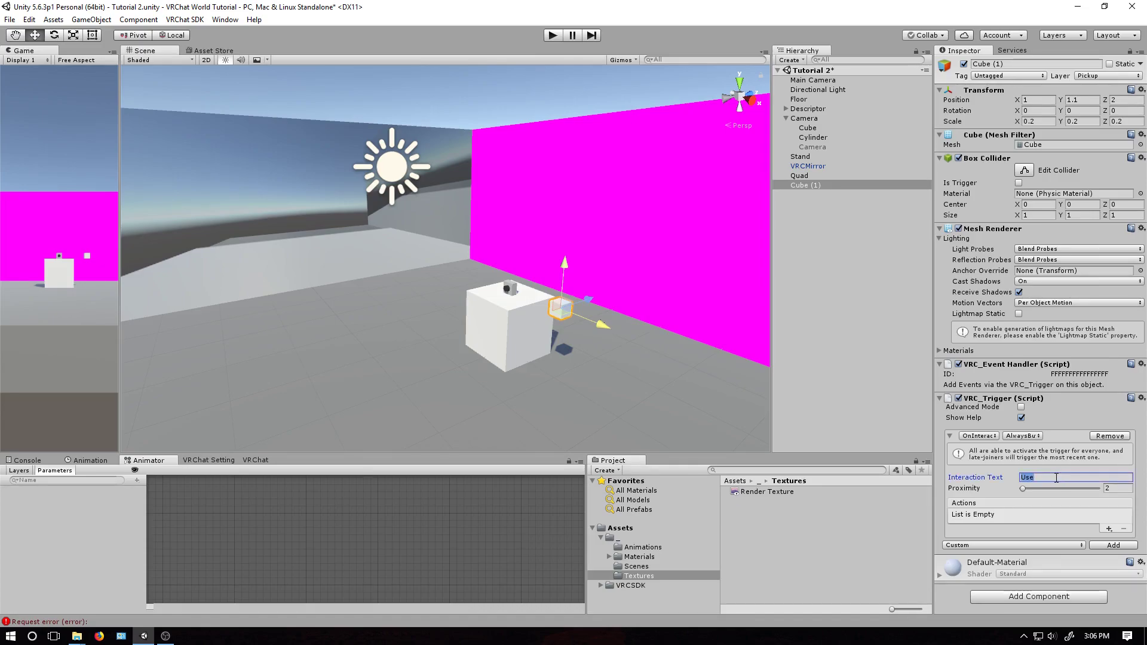
text(Toggle Mirror)
Add a SetGameObjectActive action to the Toggle Mirror trigger targeting VRCMirror with Operation Toggle
click(1108, 528)
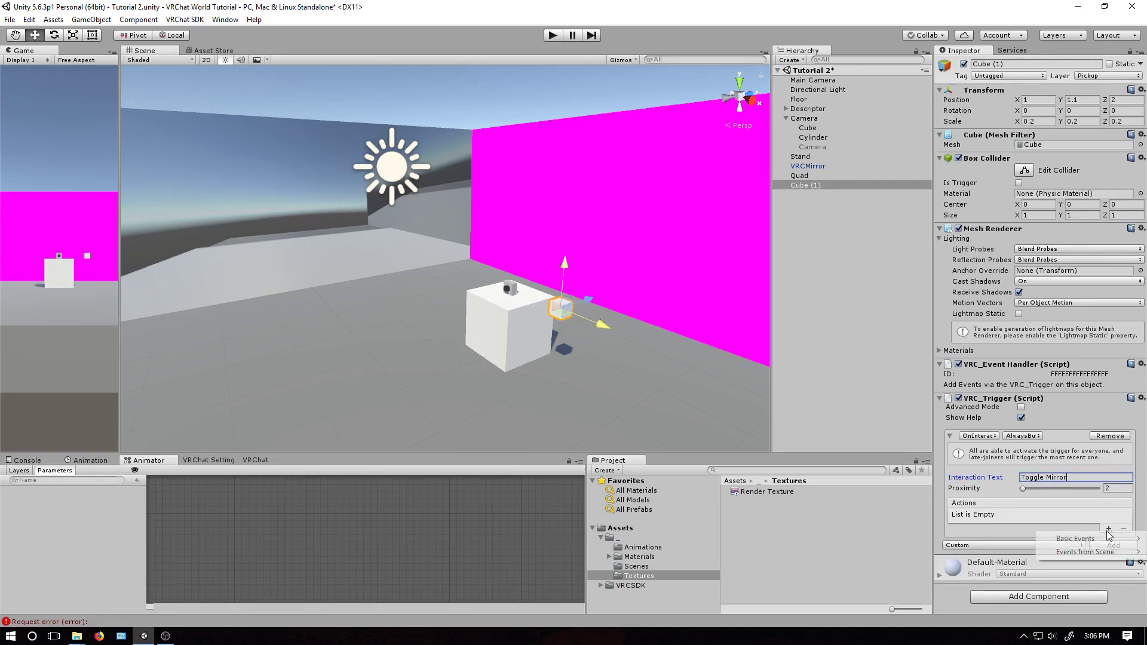
mouse_move(1103, 539)
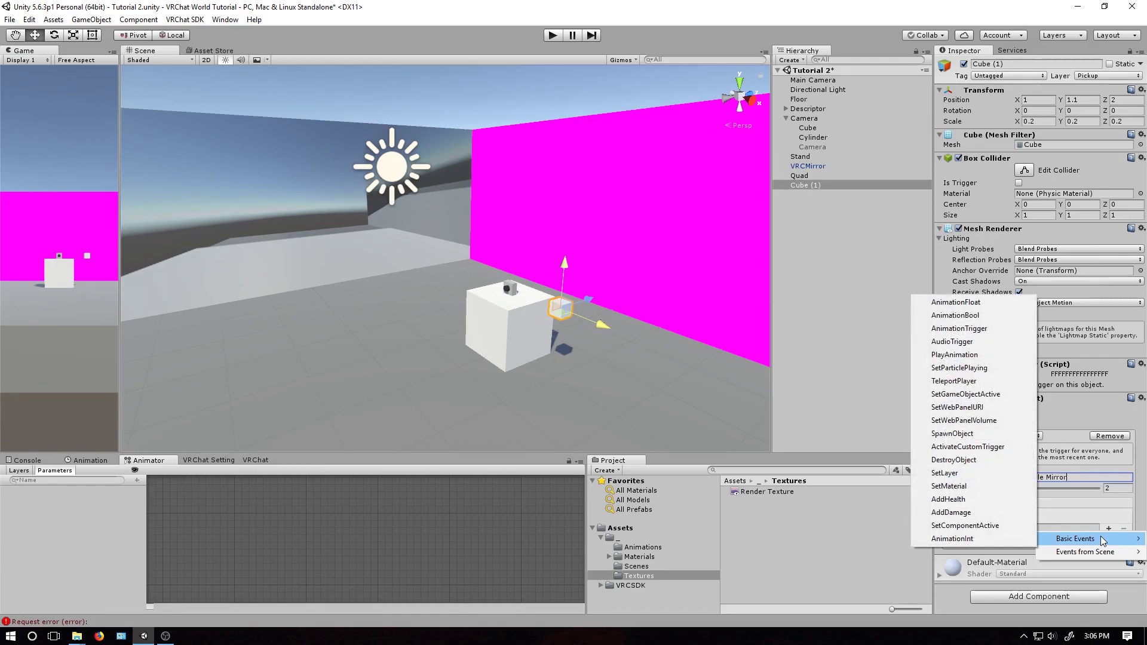
click(977, 394)
click(1002, 514)
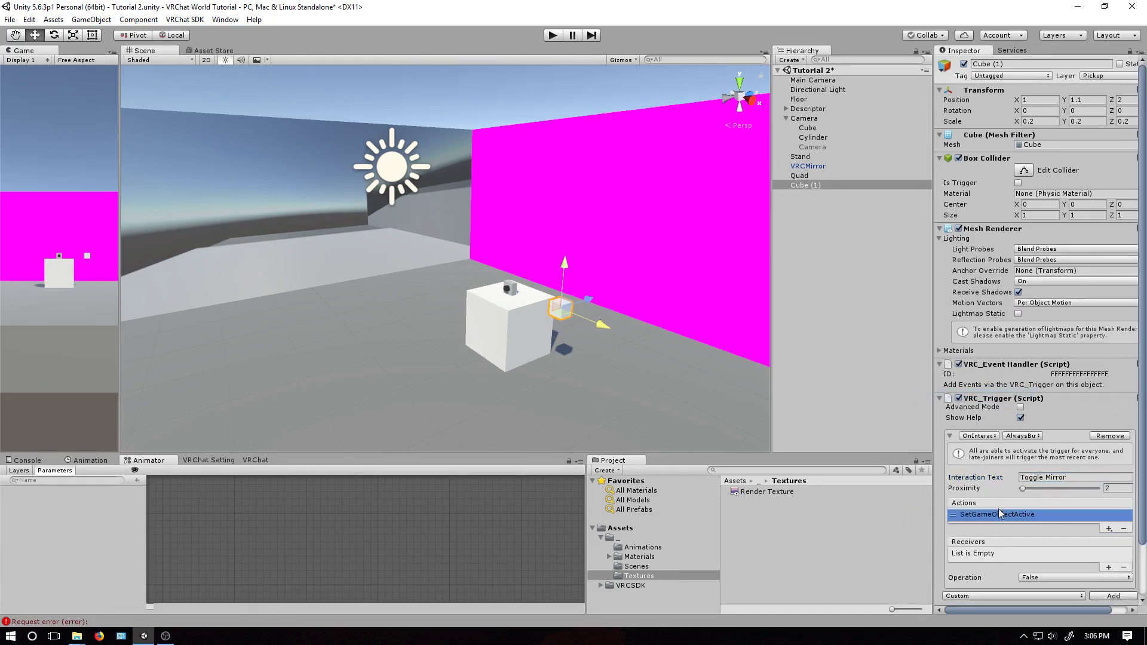
click(1109, 567)
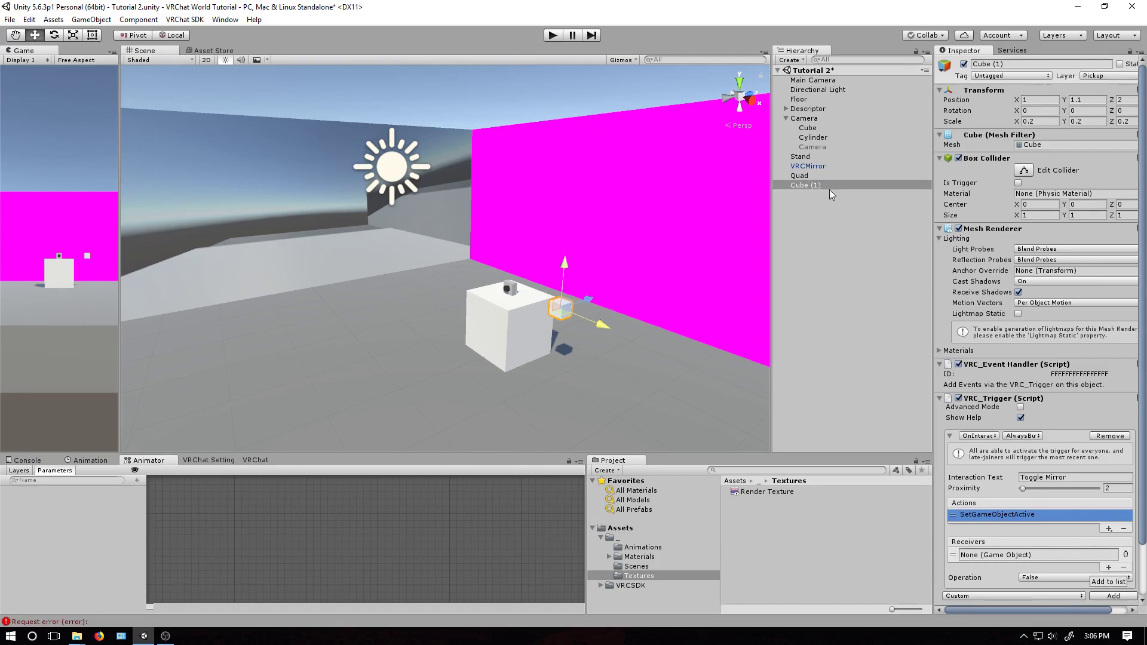
drag(807, 167, 993, 561)
click(1039, 577)
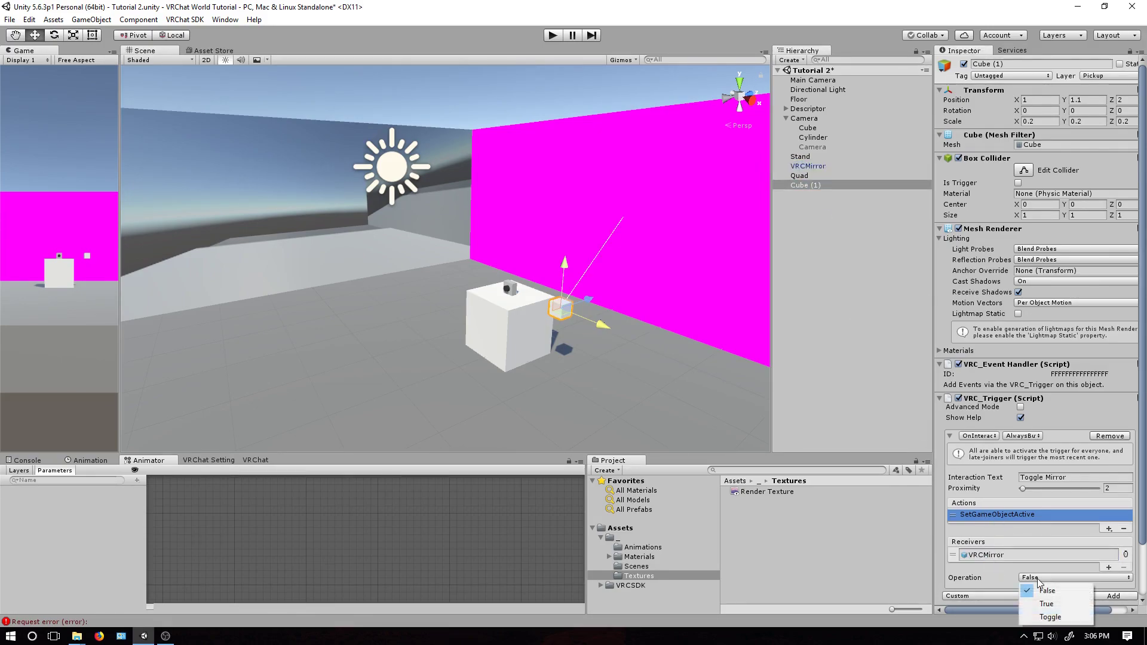
click(1036, 615)
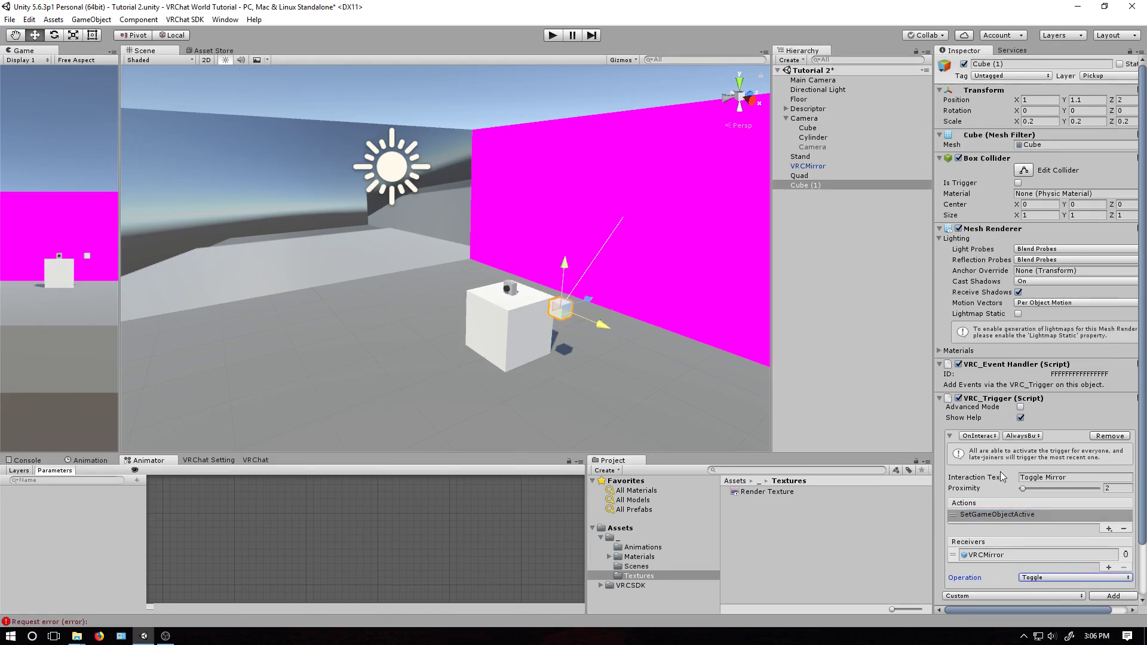
click(1030, 437)
Enable Advanced Mode on the VRC_Trigger and change its broadcast from AlwaysBufferOne to Local
click(1034, 441)
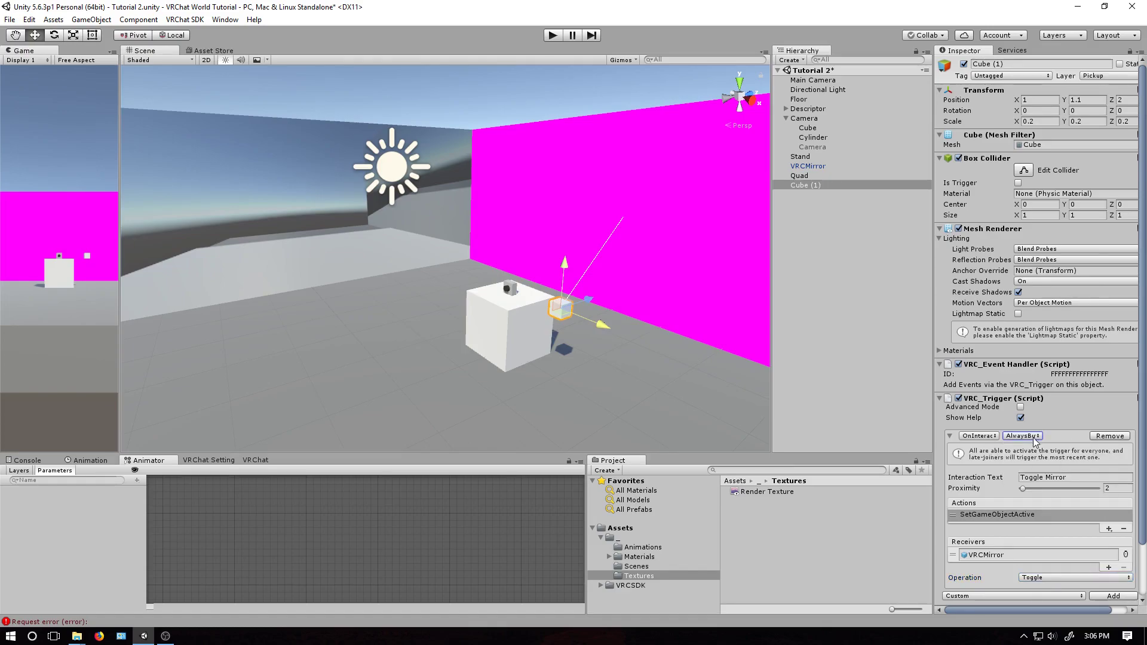
click(1020, 406)
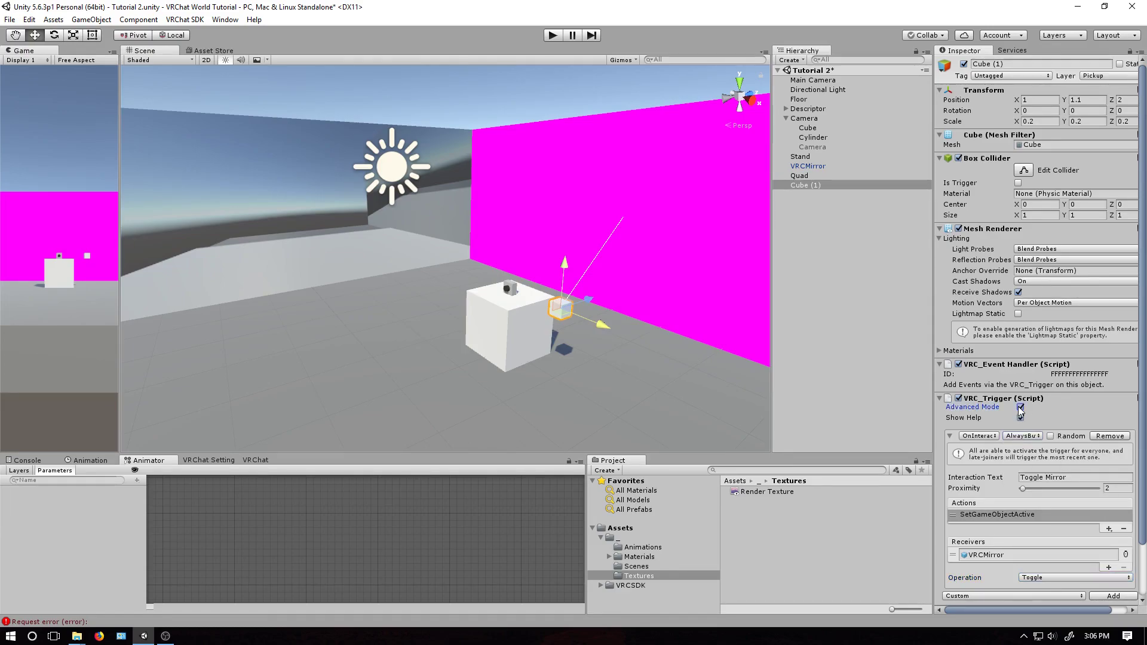
click(1021, 436)
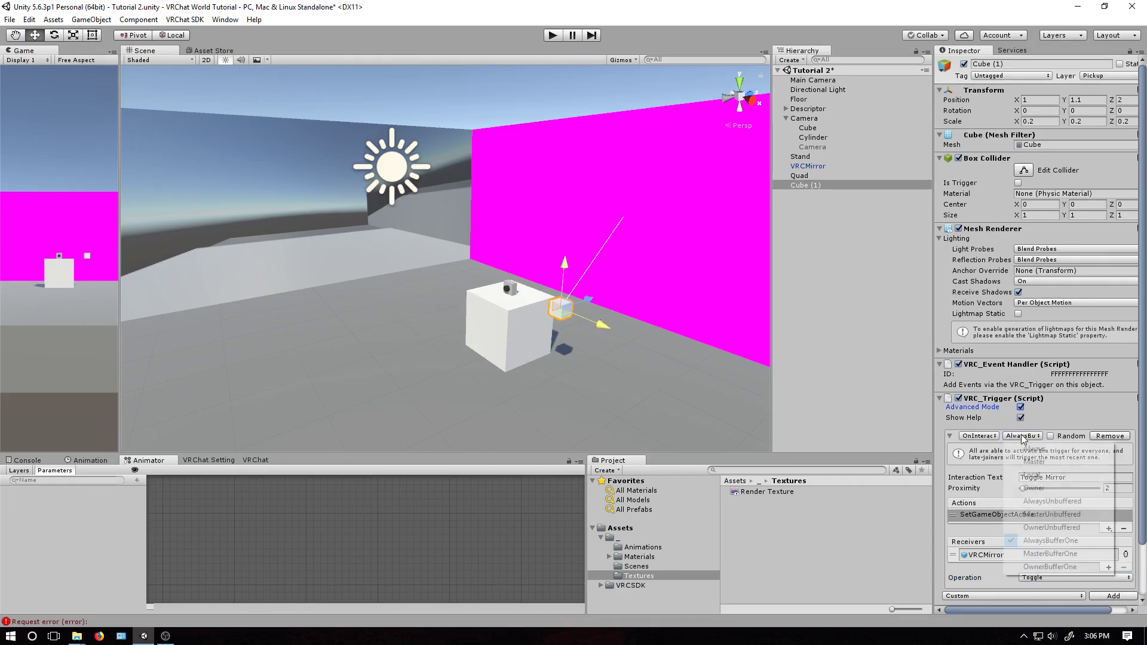
click(1026, 476)
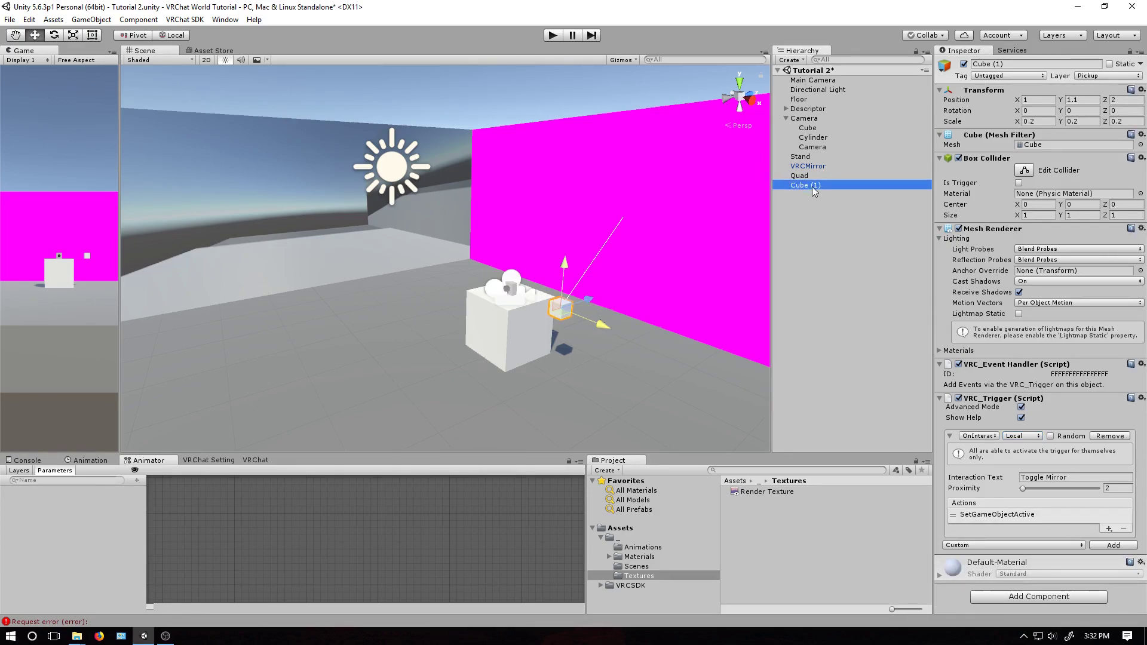
Duplicate the button cube as Cube (2) at X 2 with interaction text 'Toggle Camera'
key(ctrl+d)
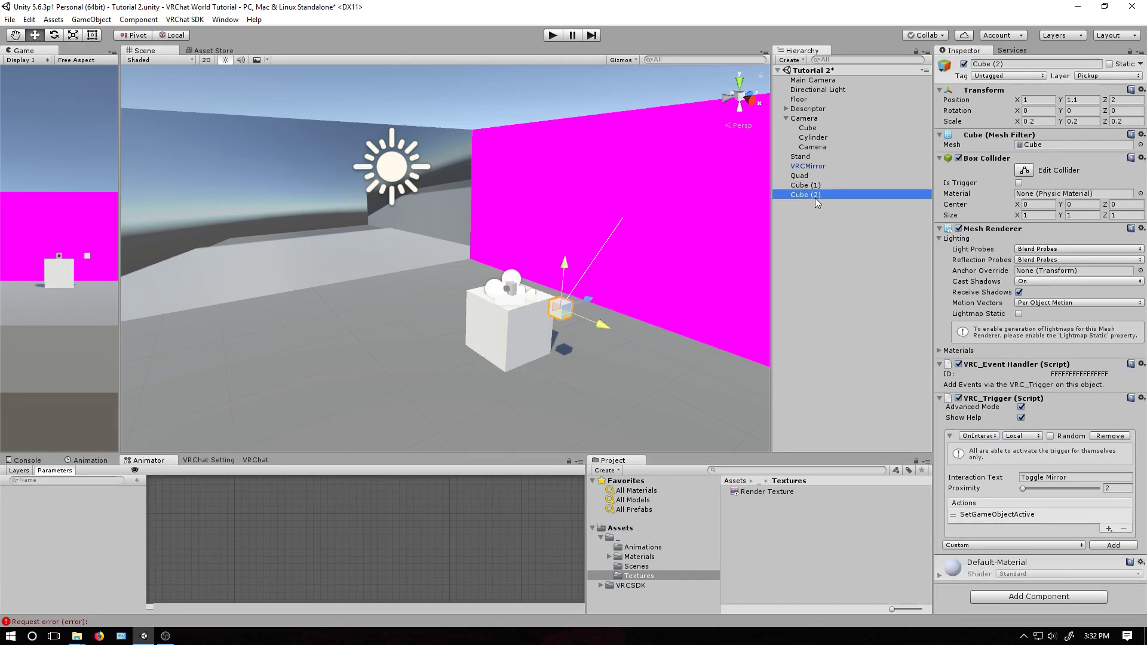
ctrl+drag(604, 325, 681, 357)
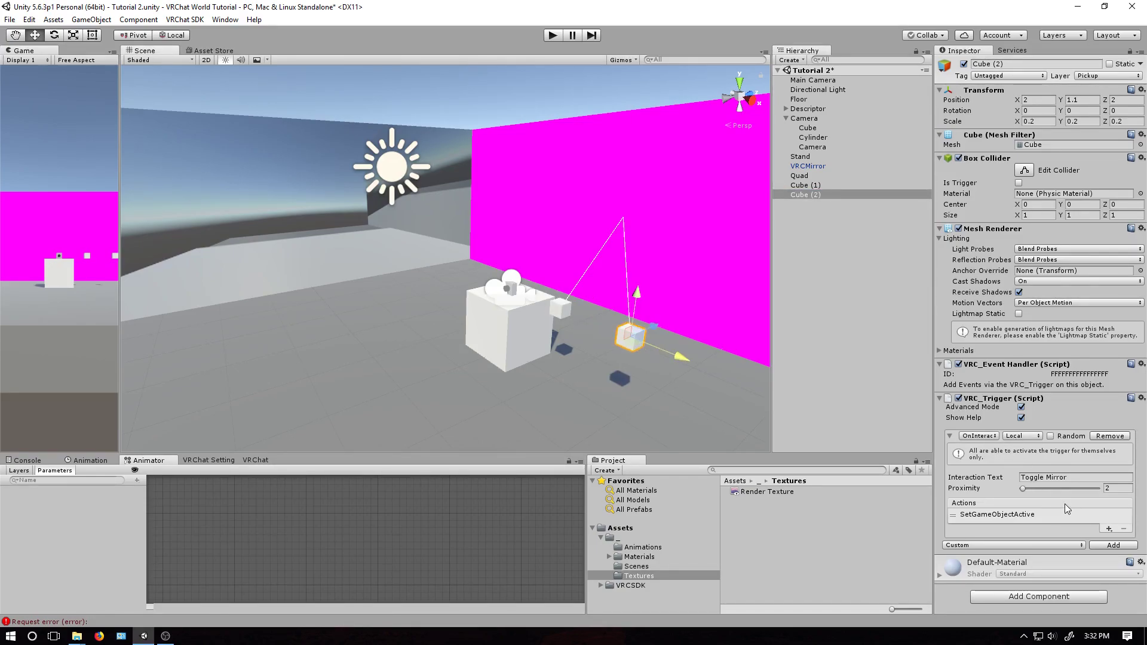
click(1057, 477)
double_click(1056, 478)
text(Camera)
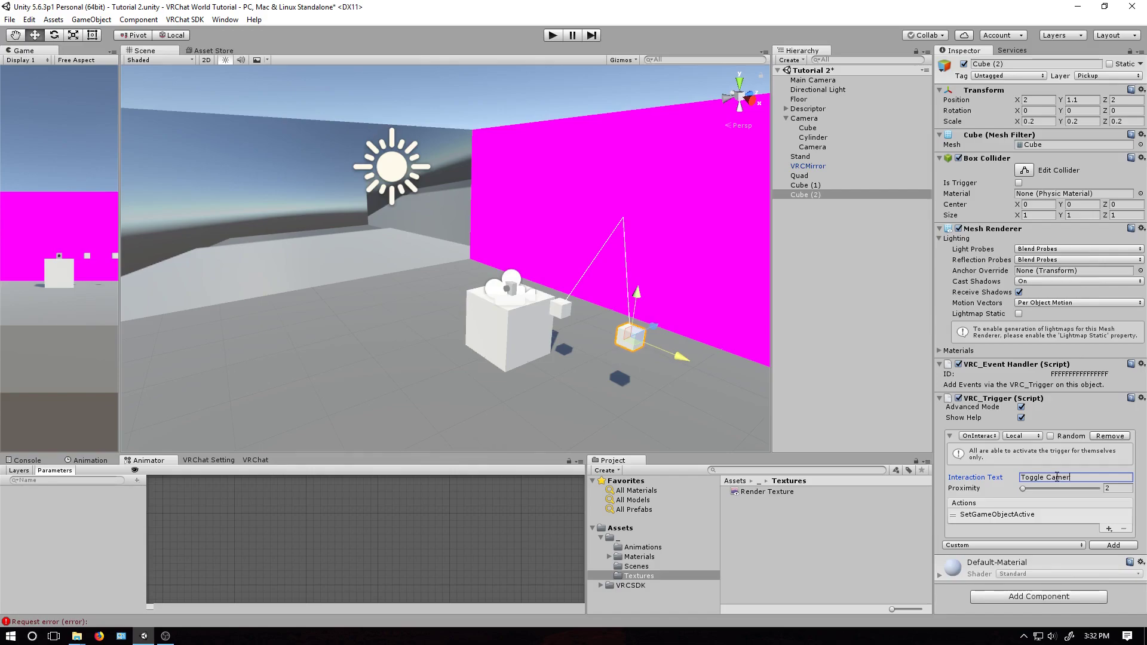
Set the copied SetGameObjectActive action's receivers to Camera and Quad
click(1016, 516)
drag(812, 147, 986, 558)
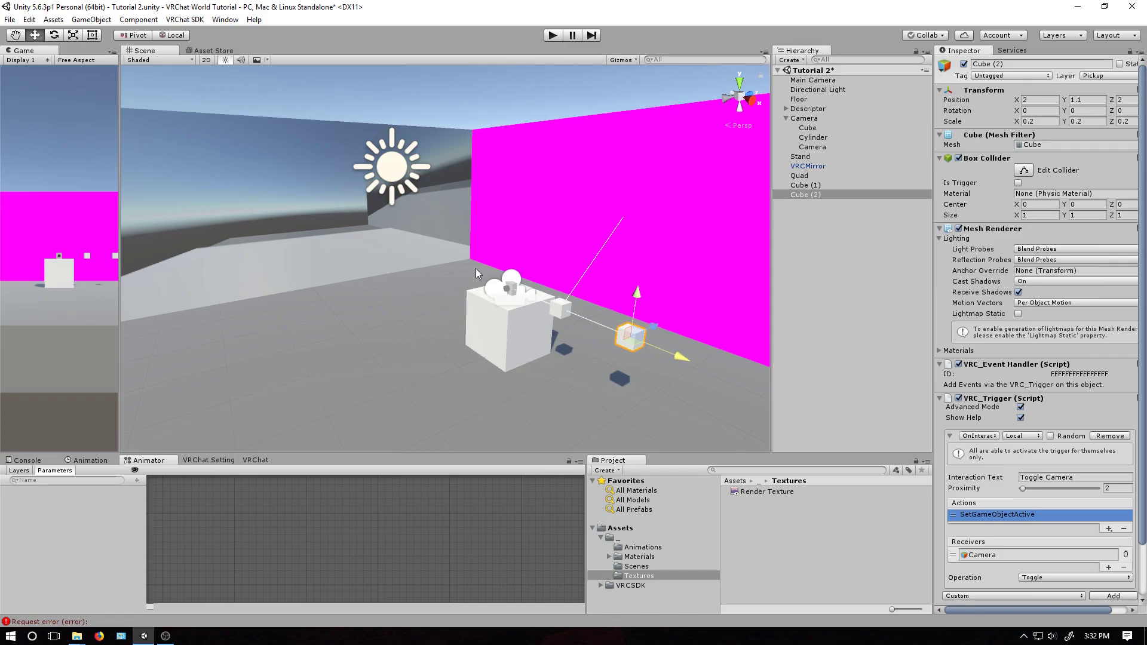
click(1108, 567)
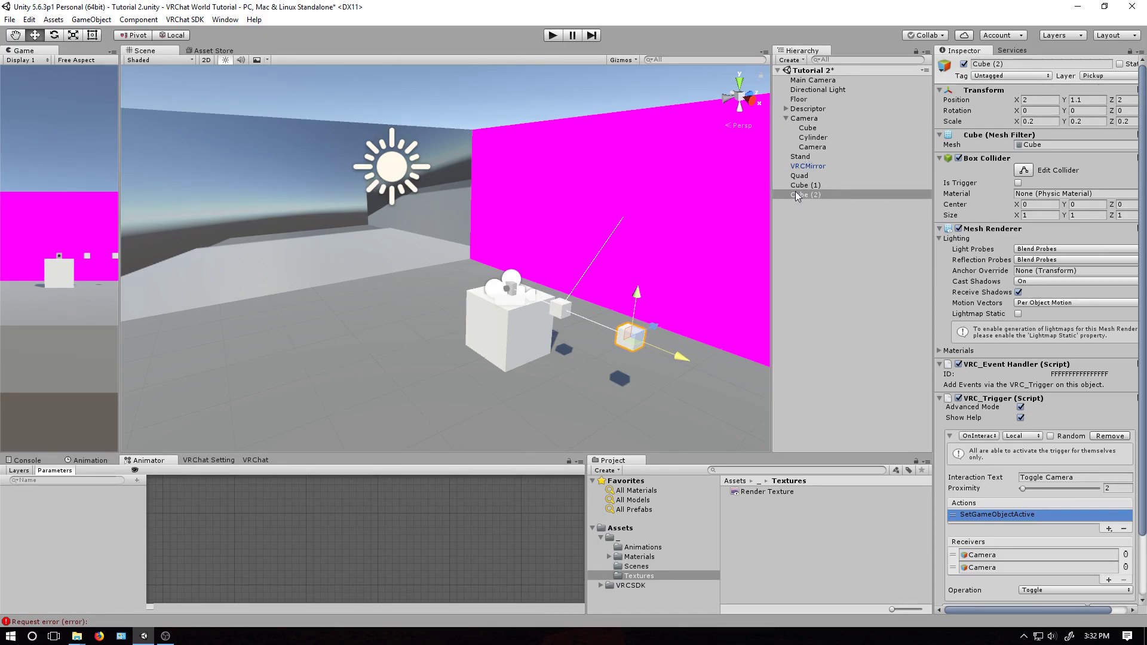
drag(803, 185, 1004, 567)
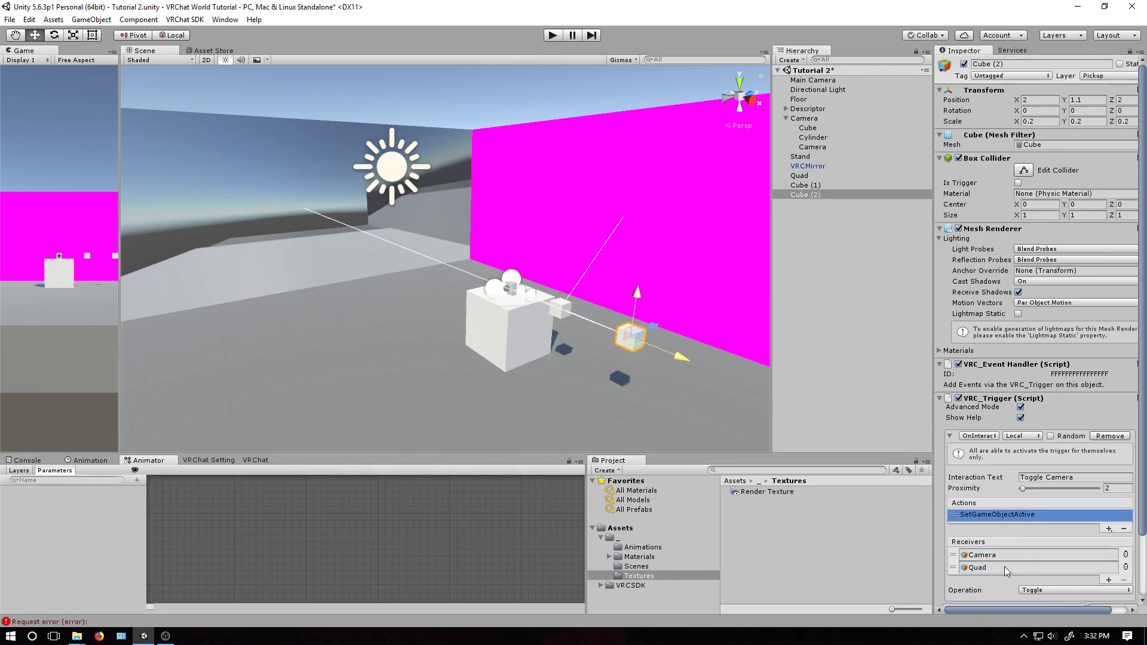